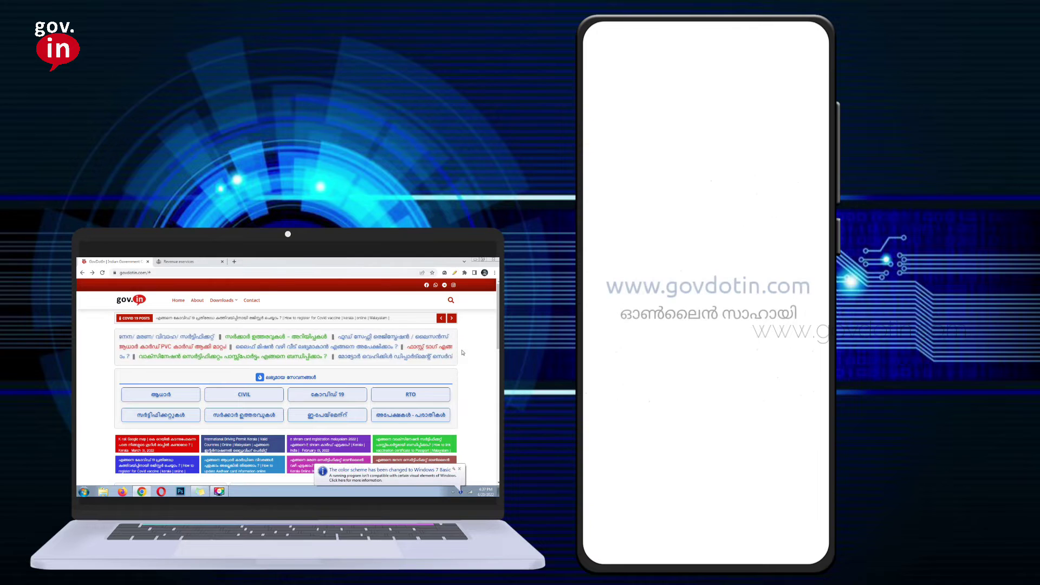
# Step: Dismiss the Windows colour-scheme balloon and switch to the Revenue eServices tab
pyautogui.click(460, 469)
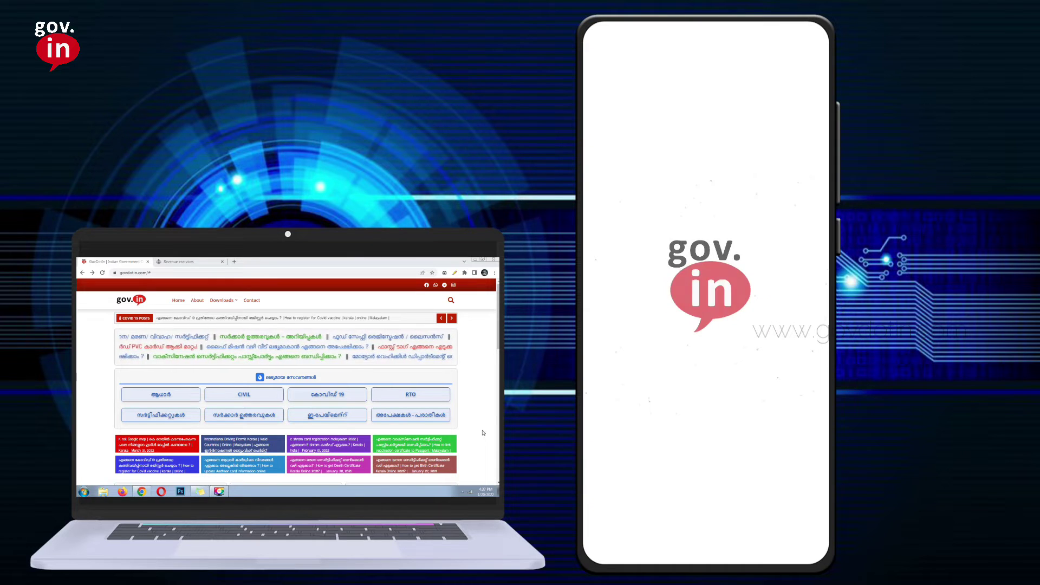
pyautogui.click(171, 261)
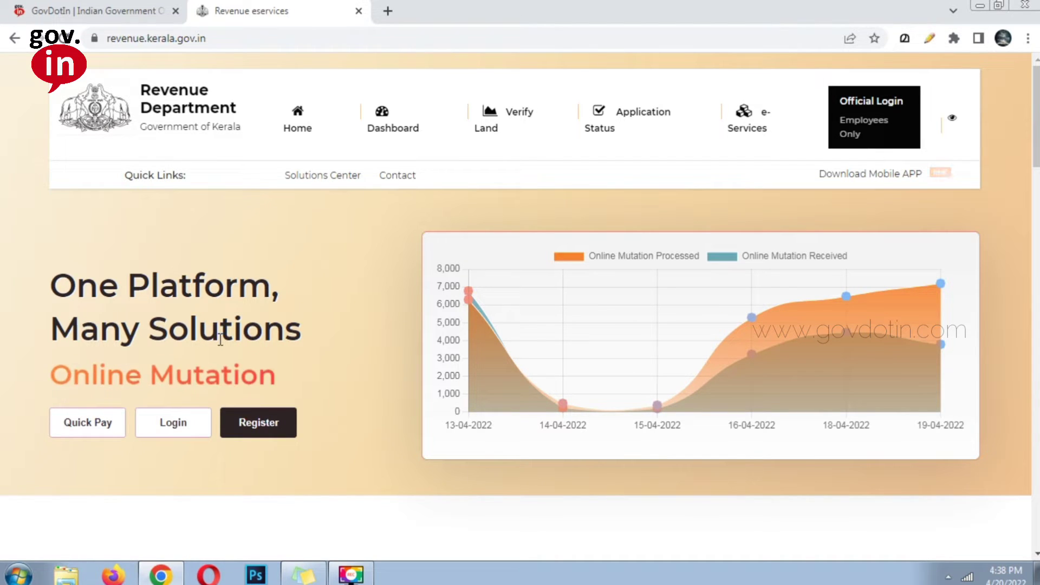
# Step: Choose Quick Pay, enter the mobile number and the captcha code, and request an OTP
pyautogui.click(88, 423)
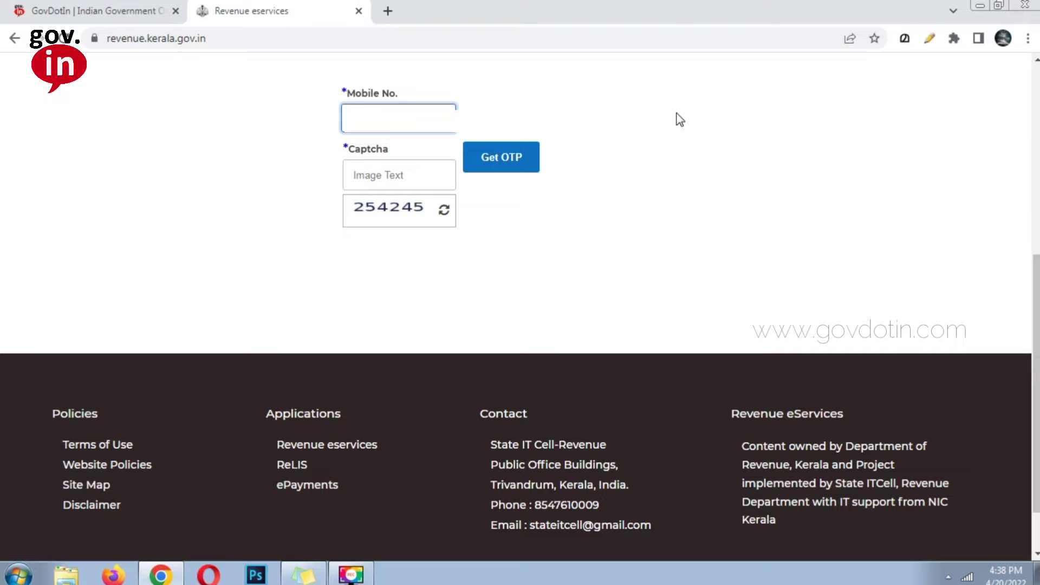
pyautogui.click(399, 181)
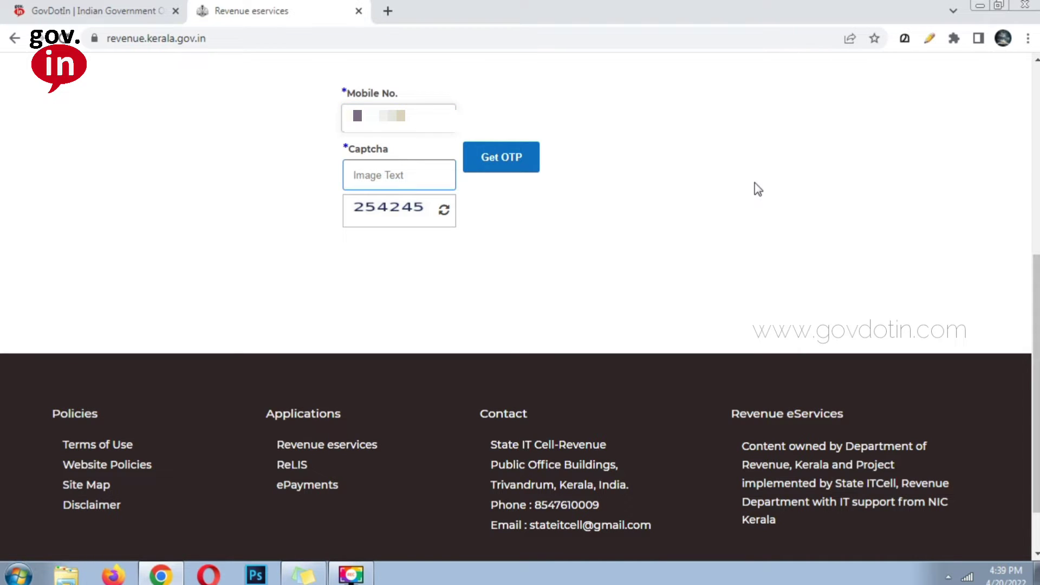
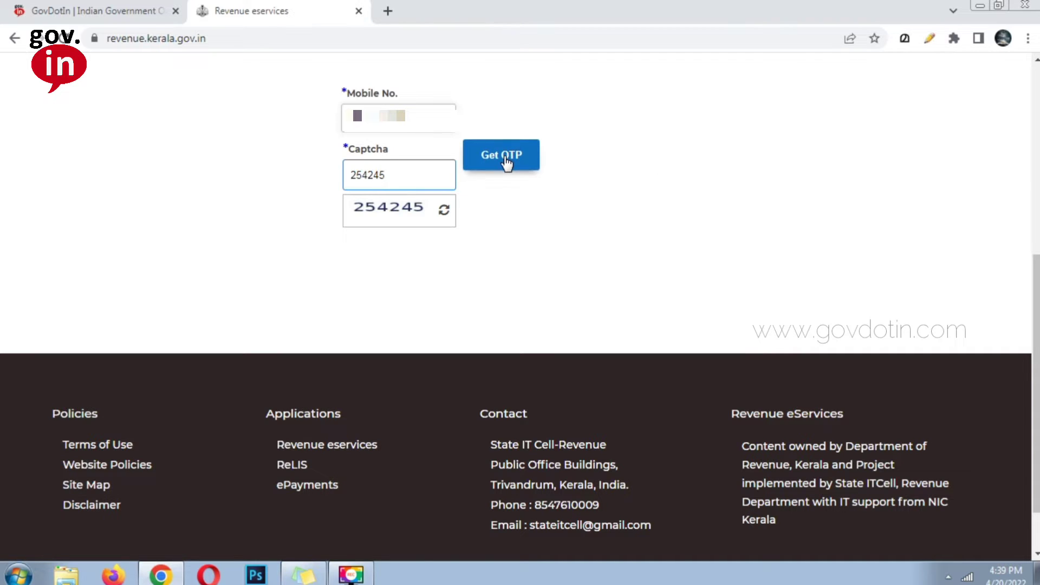
pyautogui.click(505, 161)
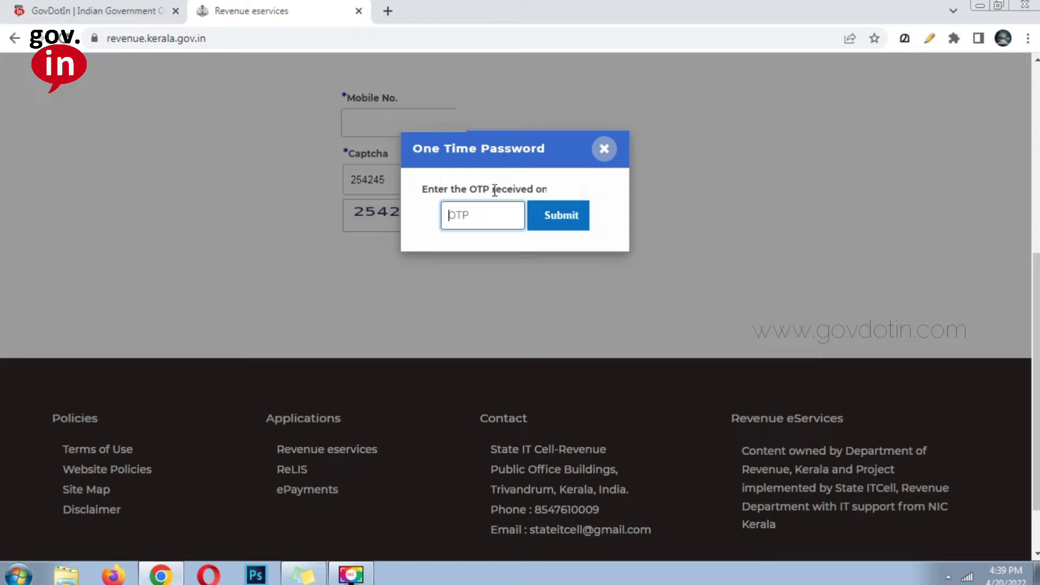
# Step: Enter the received one-time password and submit it for verification
pyautogui.click(571, 227)
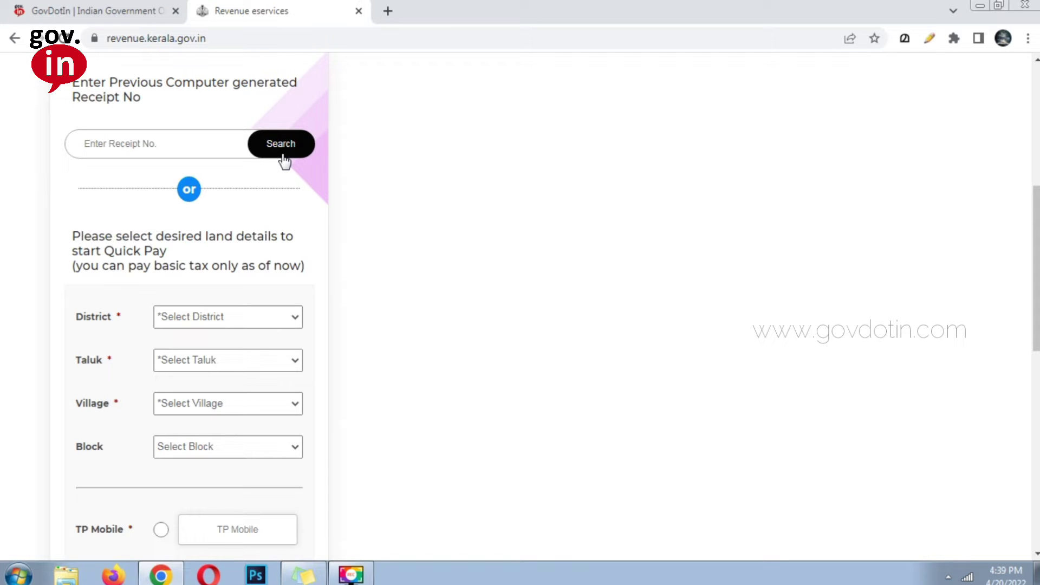
pyautogui.scroll(-5, 99, 261)
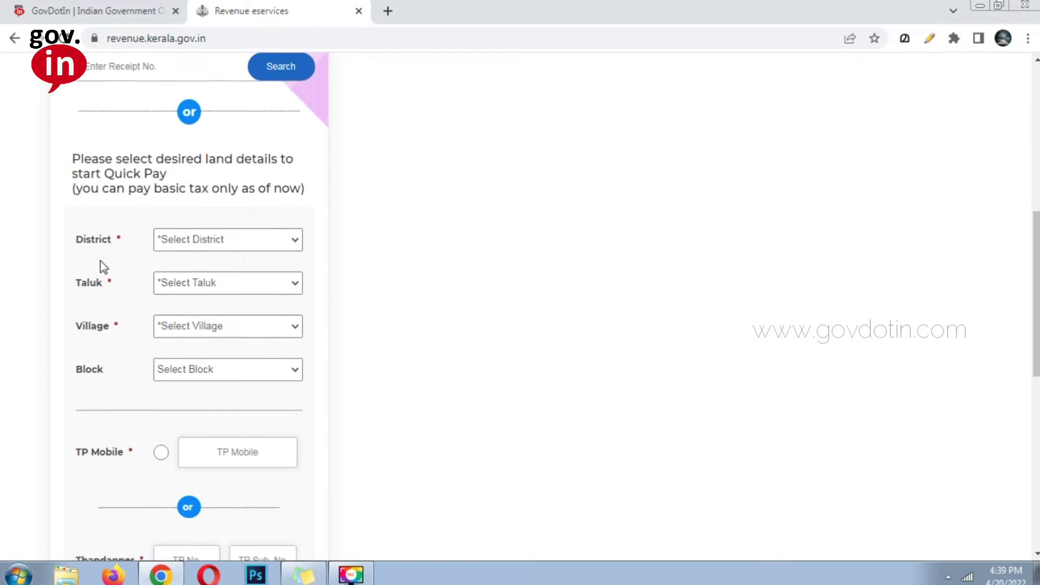
pyautogui.scroll(-1, 126, 274)
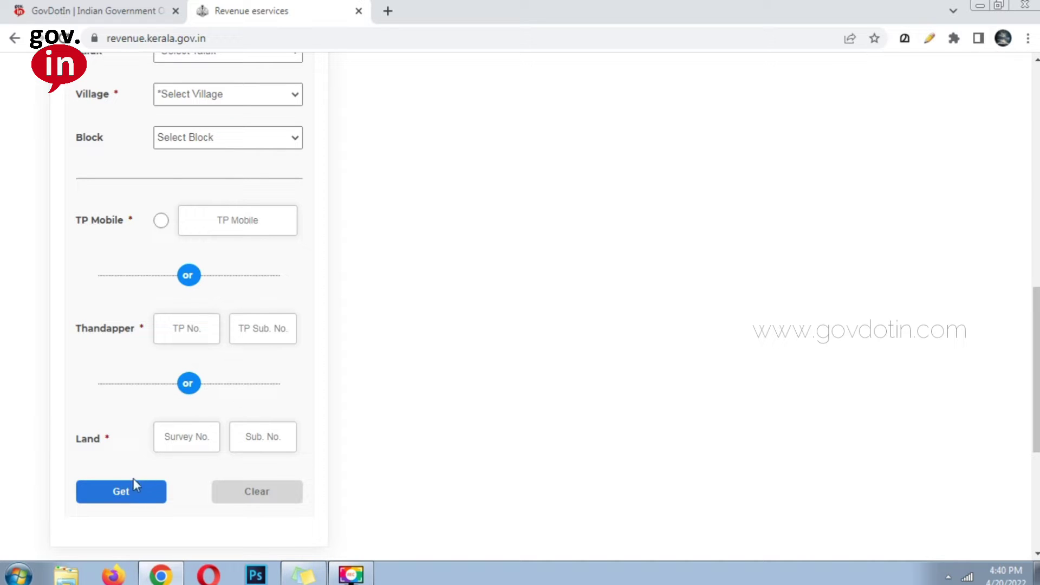
pyautogui.scroll(5, 255, 374)
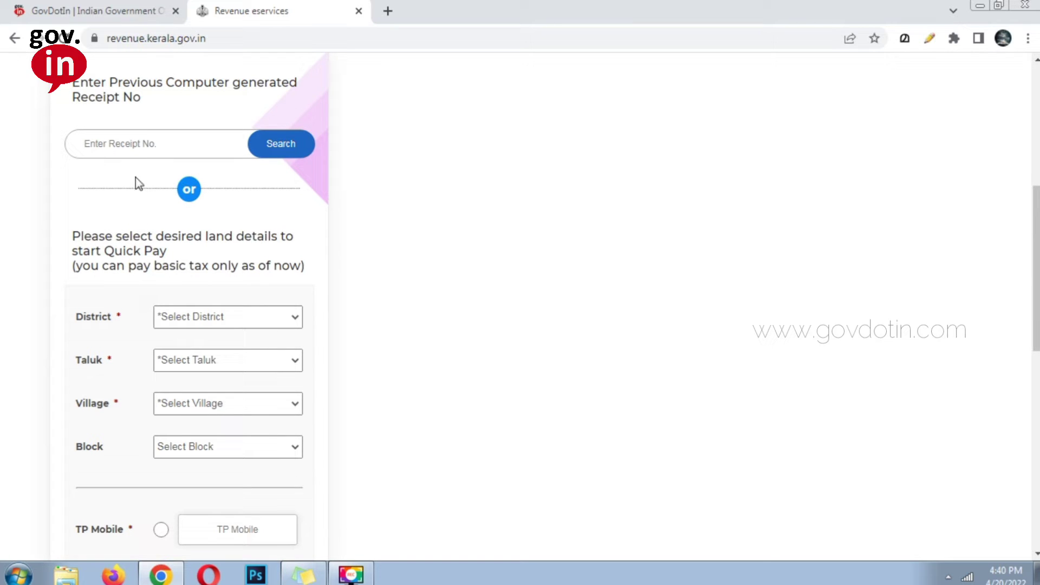
pyautogui.click(147, 142)
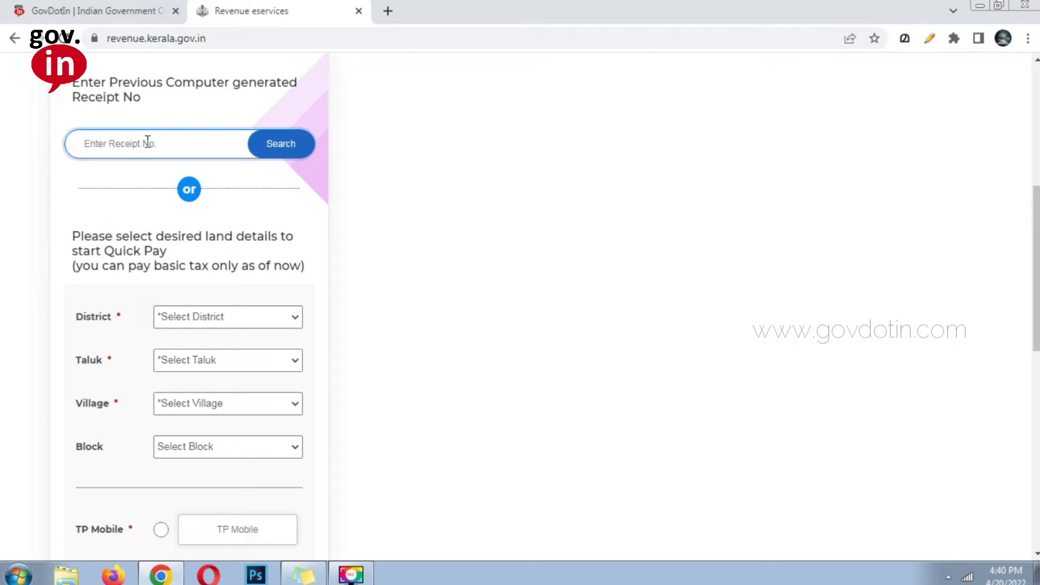
pyautogui.scroll(-4, 191, 341)
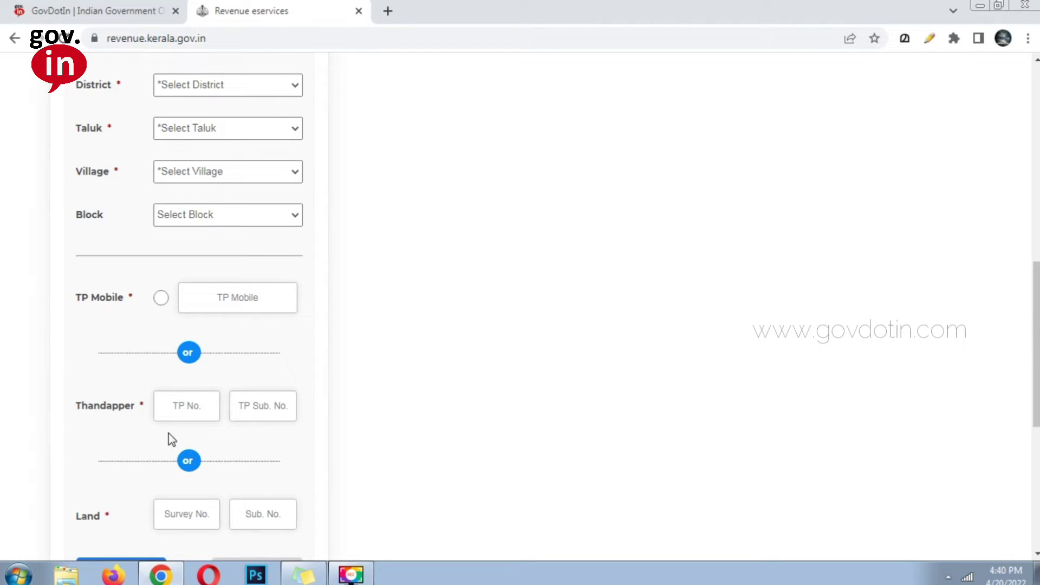
pyautogui.scroll(4, 171, 439)
pyautogui.scroll(-3, 172, 439)
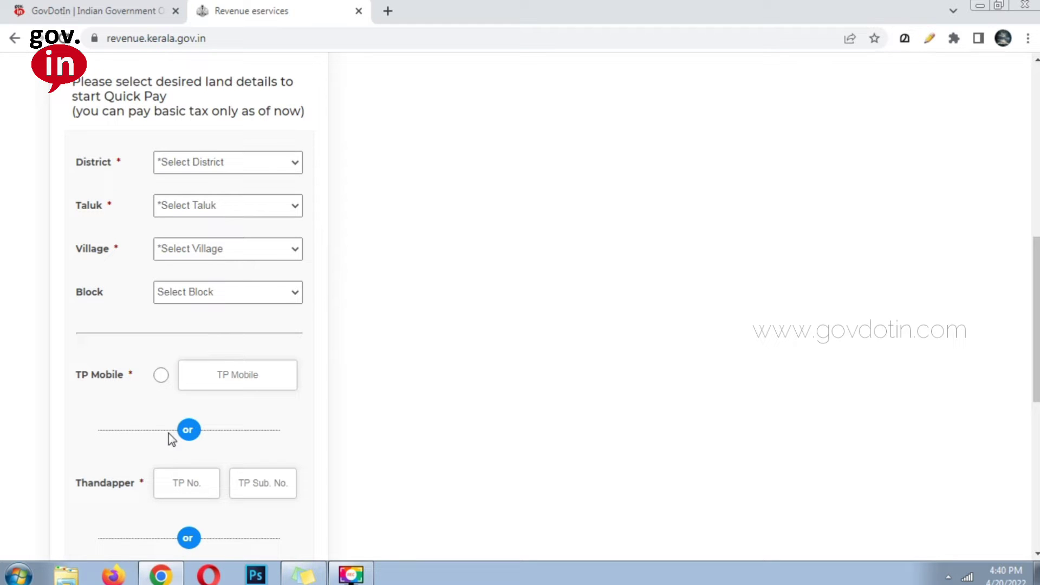
pyautogui.scroll(5, 171, 438)
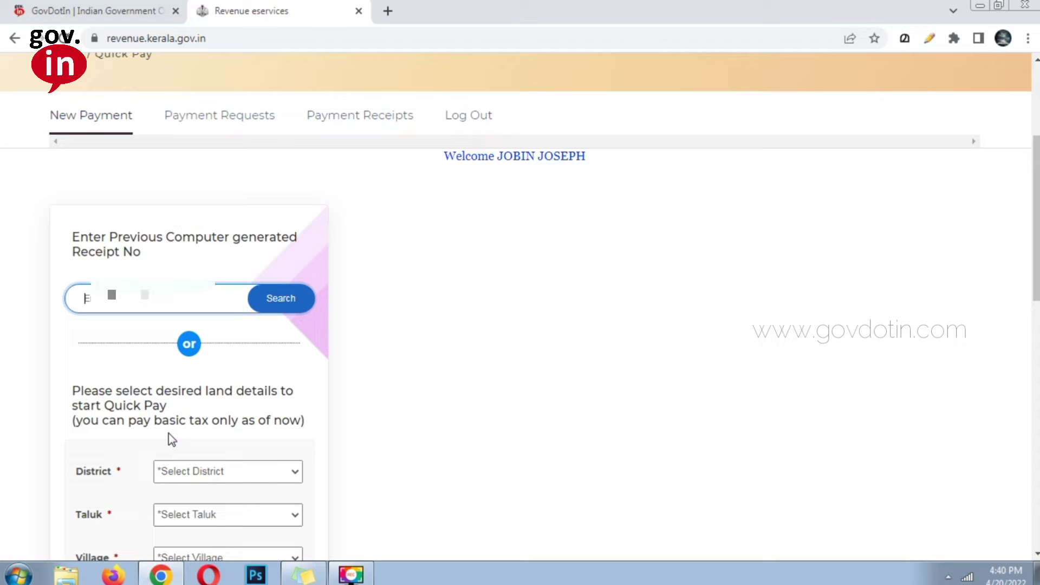
# Step: Search by the previous receipt number to load the Kottayam / VELLAVOOR payment invoice
pyautogui.write('KL100')
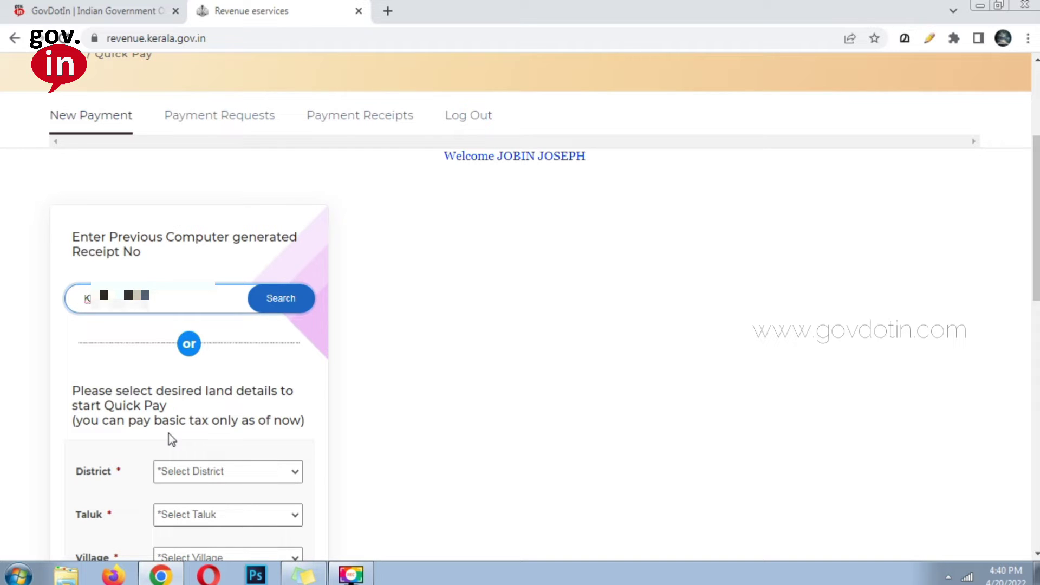
pyautogui.write('000')
pyautogui.press('BackSpace')
pyautogui.click(282, 303)
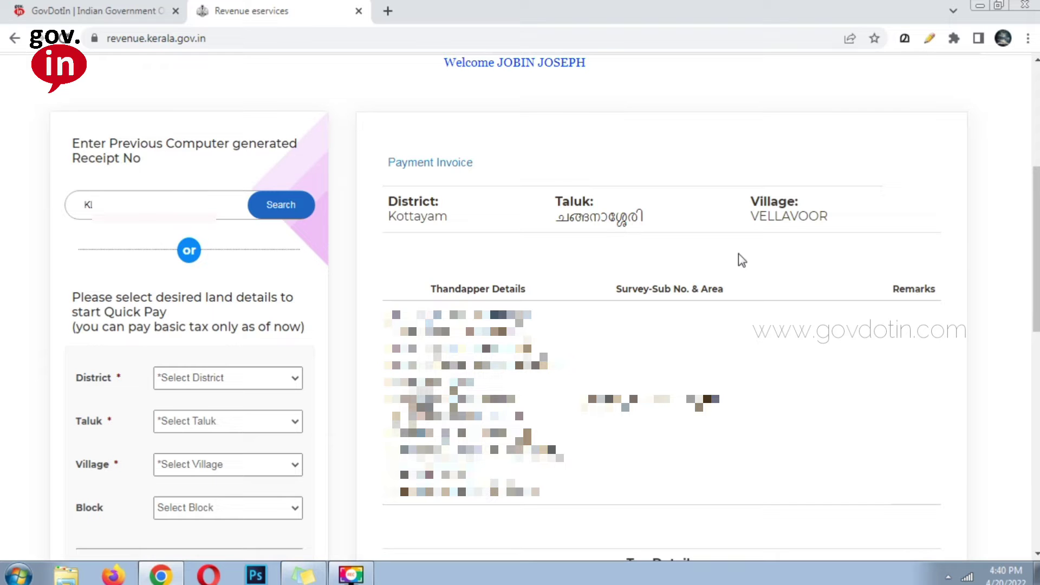
# Step: Fetch the land record and review tax details: basic 20, arrear 10, interest 2, total 32
pyautogui.hotkey('ctrl', 'v')
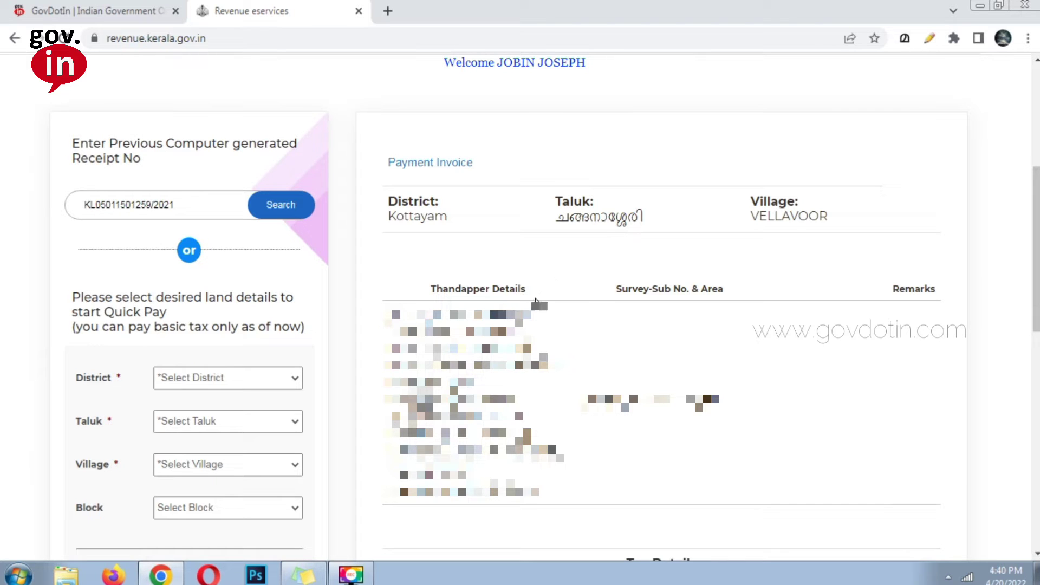
pyautogui.scroll(-2, 770, 312)
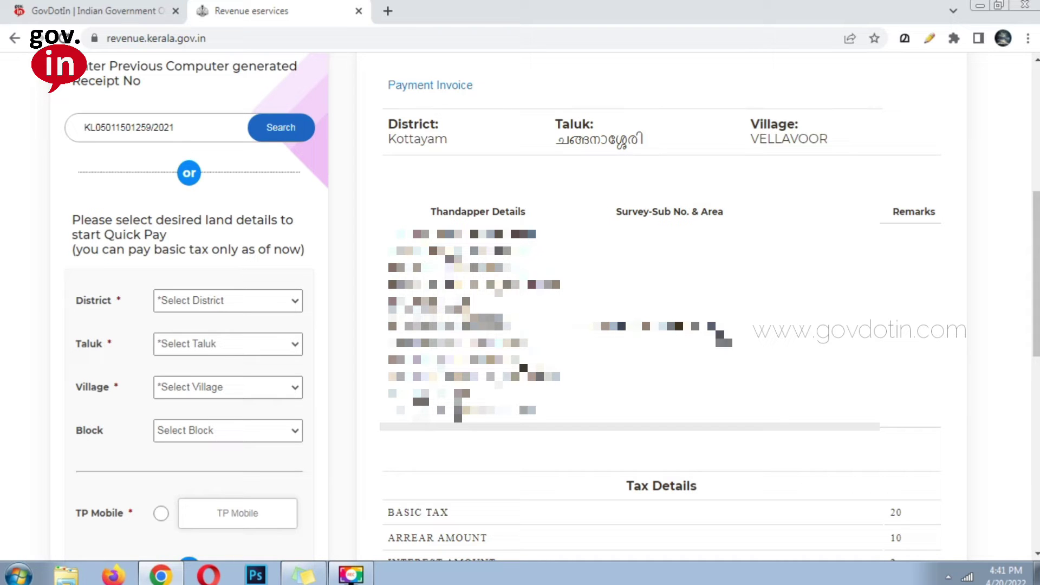
pyautogui.scroll(-2, 552, 307)
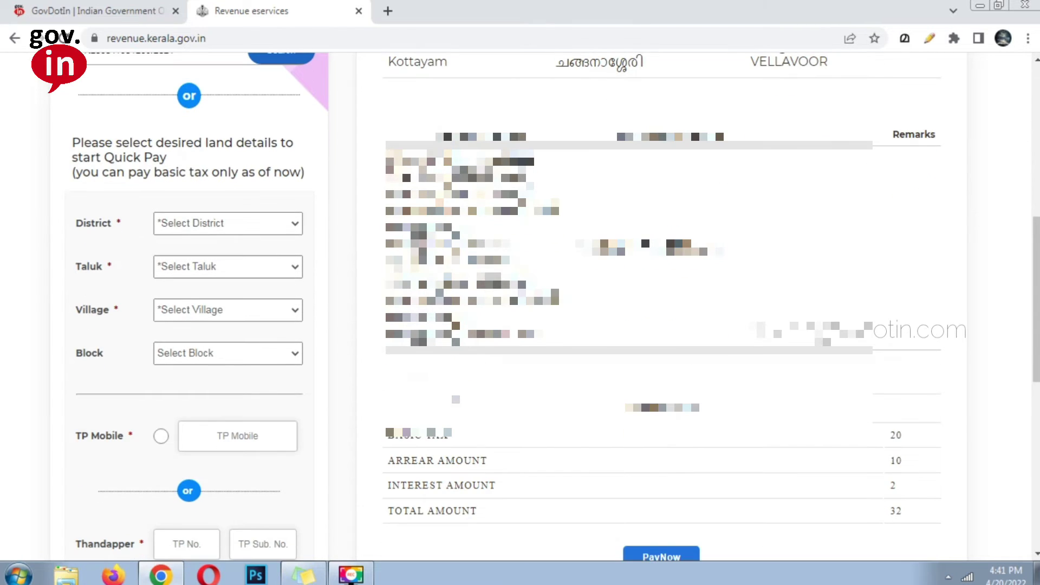
pyautogui.scroll(-2, 564, 448)
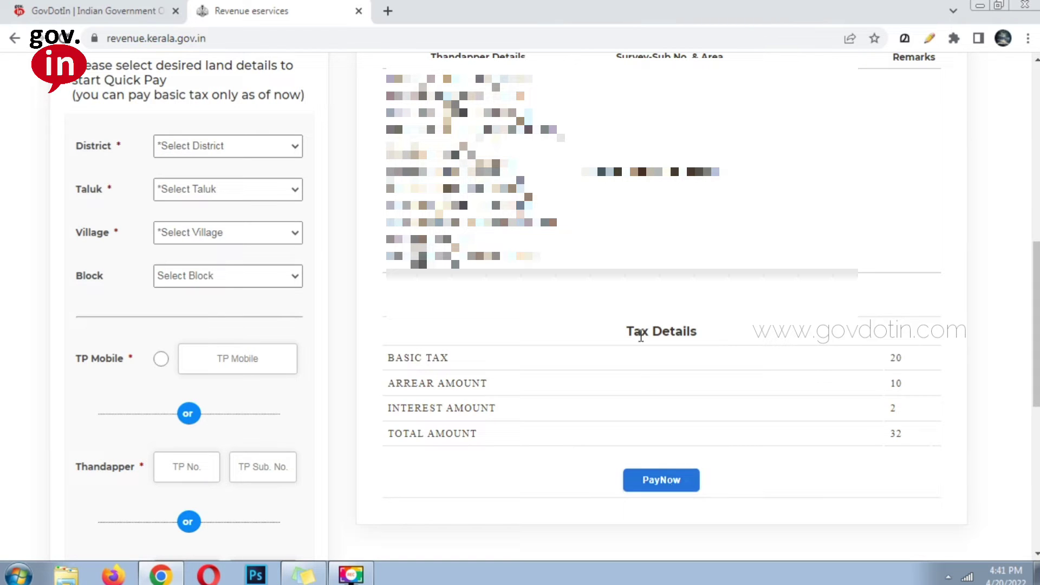
pyautogui.scroll(4, 641, 333)
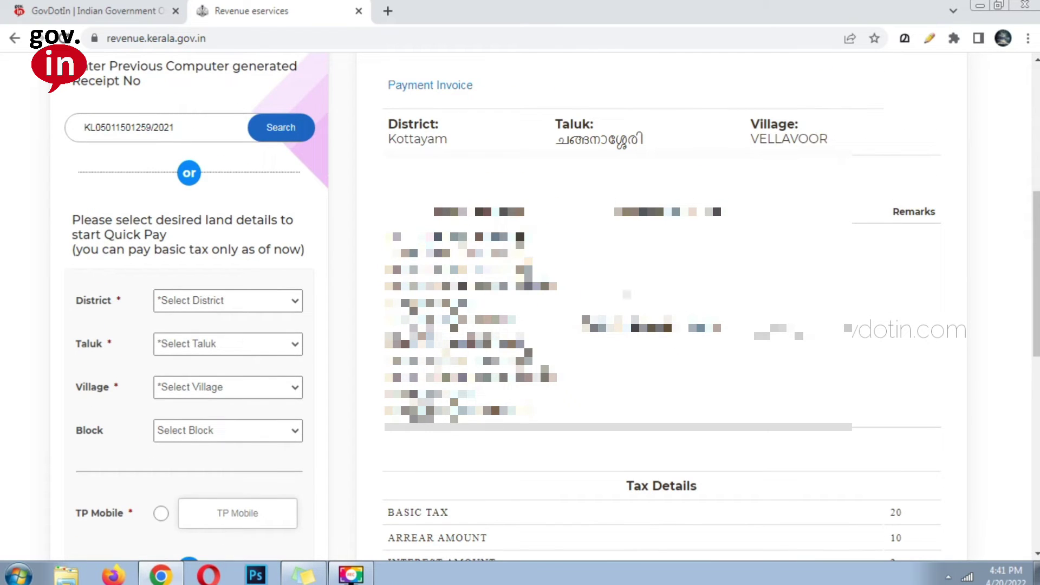
pyautogui.scroll(-2, 627, 335)
pyautogui.scroll(-3, 652, 428)
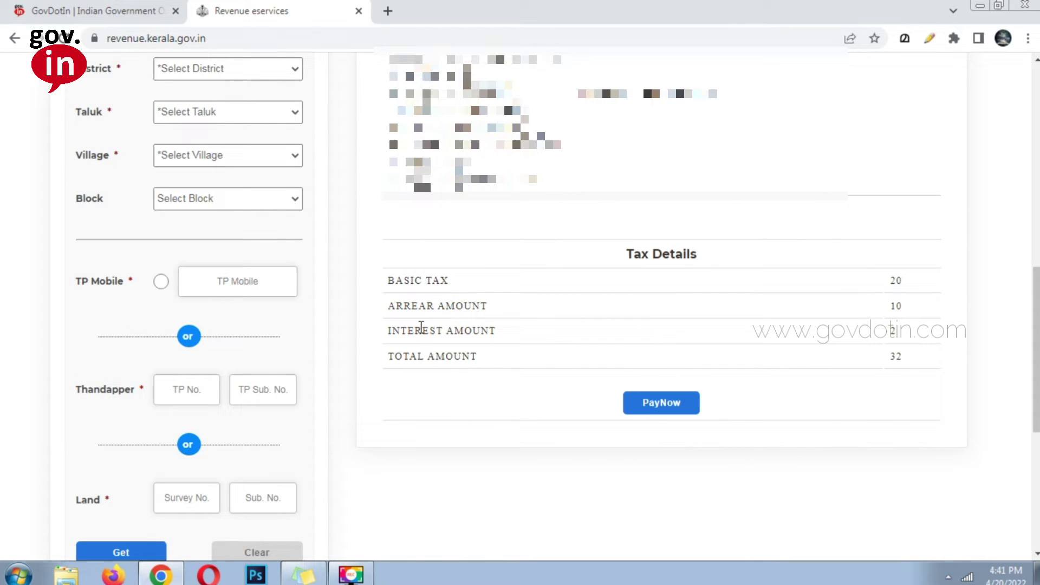
# Step: Start PayNow and scroll the Payments dialog down to the ₹32 total tax
pyautogui.click(658, 405)
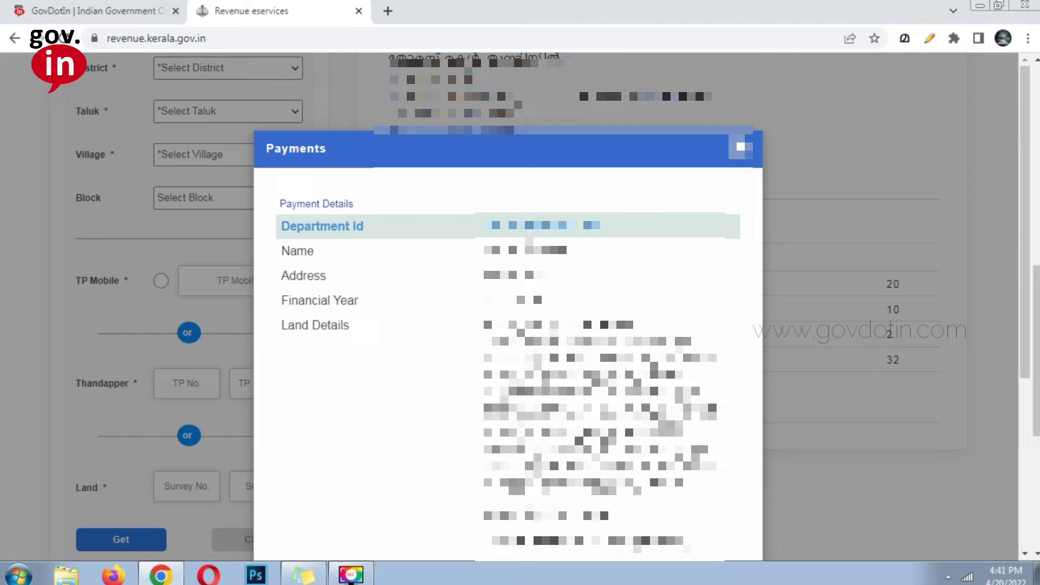
pyautogui.scroll(-2, 564, 317)
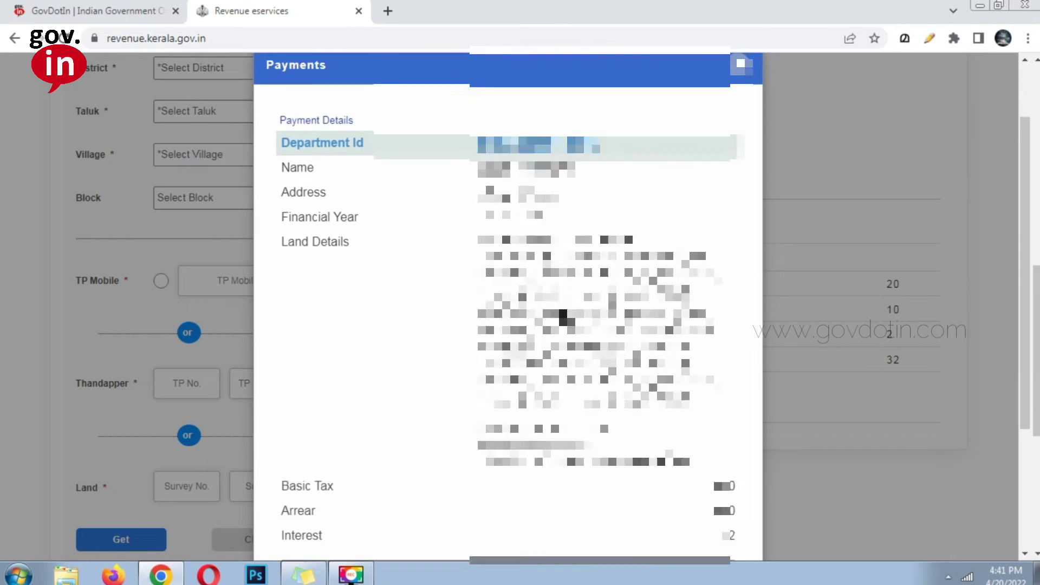
pyautogui.scroll(-3, 564, 317)
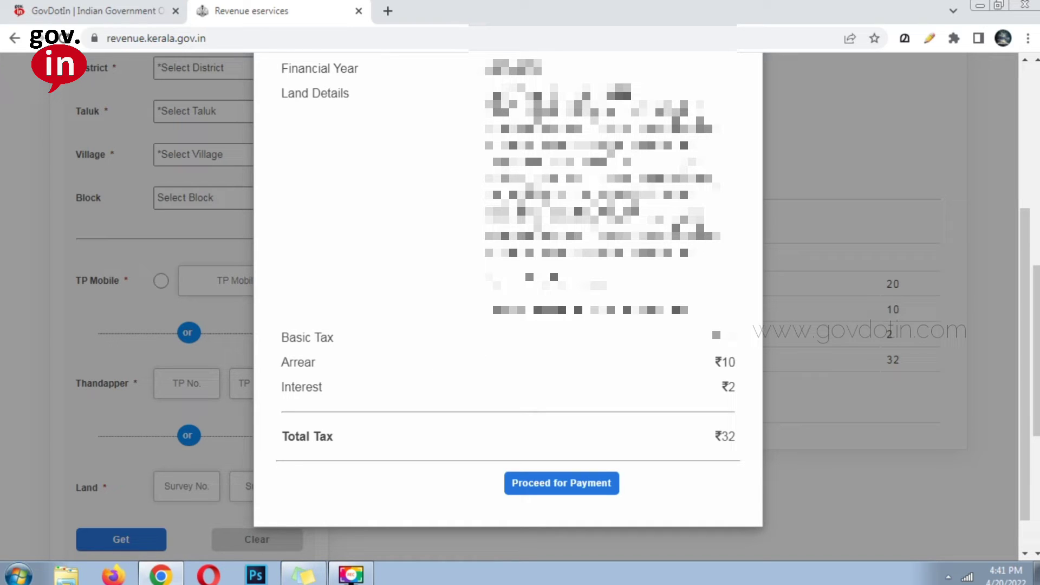
# Step: Proceed to e-Treasury, pay by UPI Payment, and acknowledge the generated GRN number
pyautogui.click(562, 483)
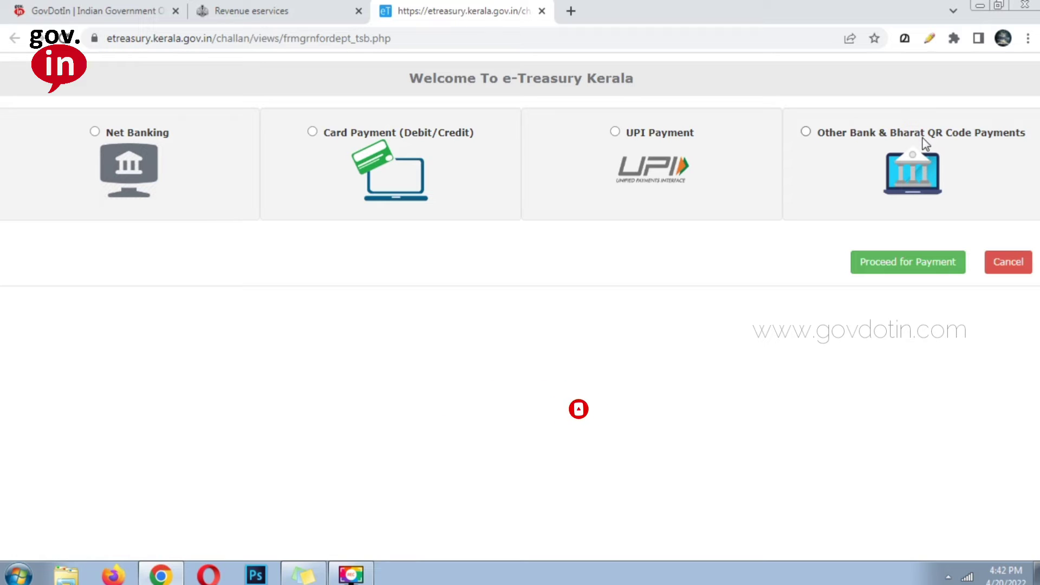
pyautogui.click(616, 134)
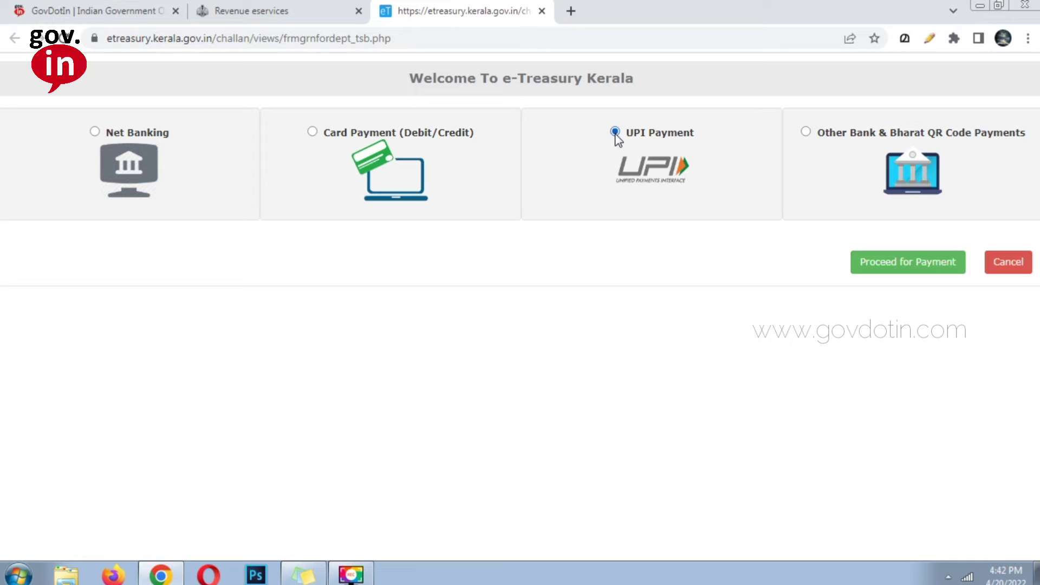
pyautogui.click(898, 265)
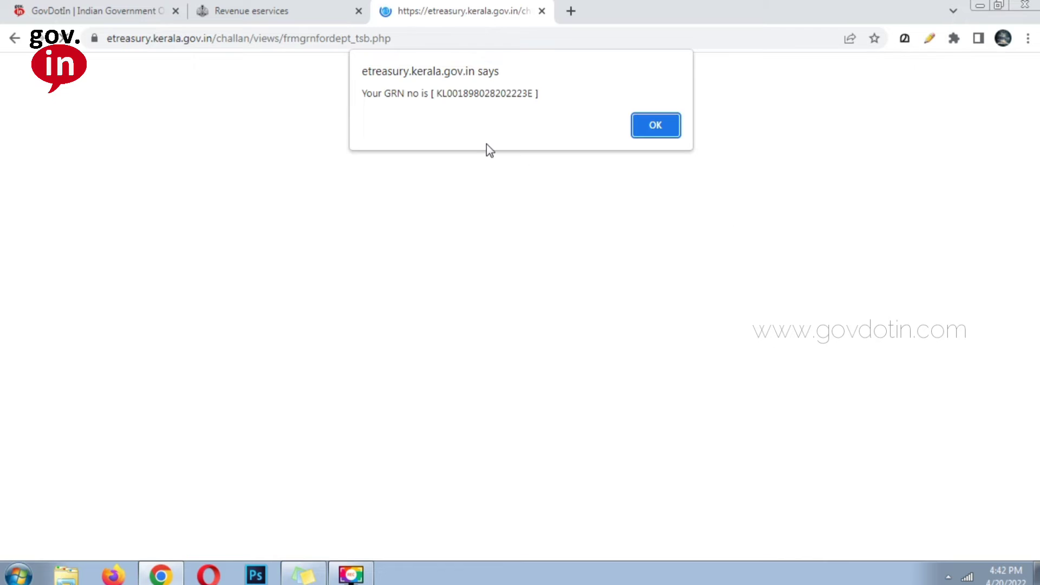
pyautogui.click(658, 125)
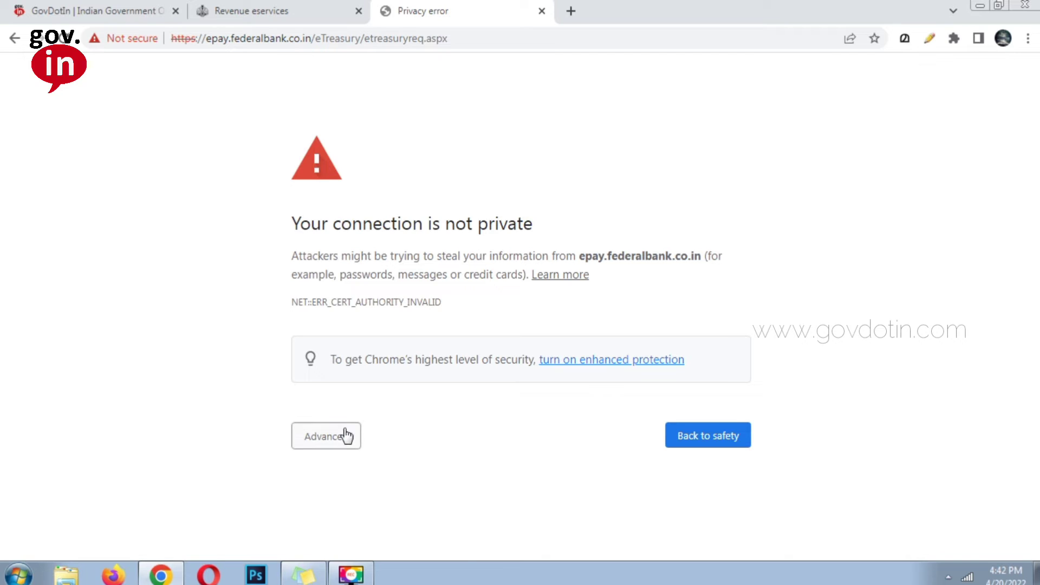
# Step: Bypass Chrome's certificate warning for epay.federalbank.co.in and resubmit the payment form
pyautogui.click(345, 435)
pyautogui.scroll(-1, 438, 457)
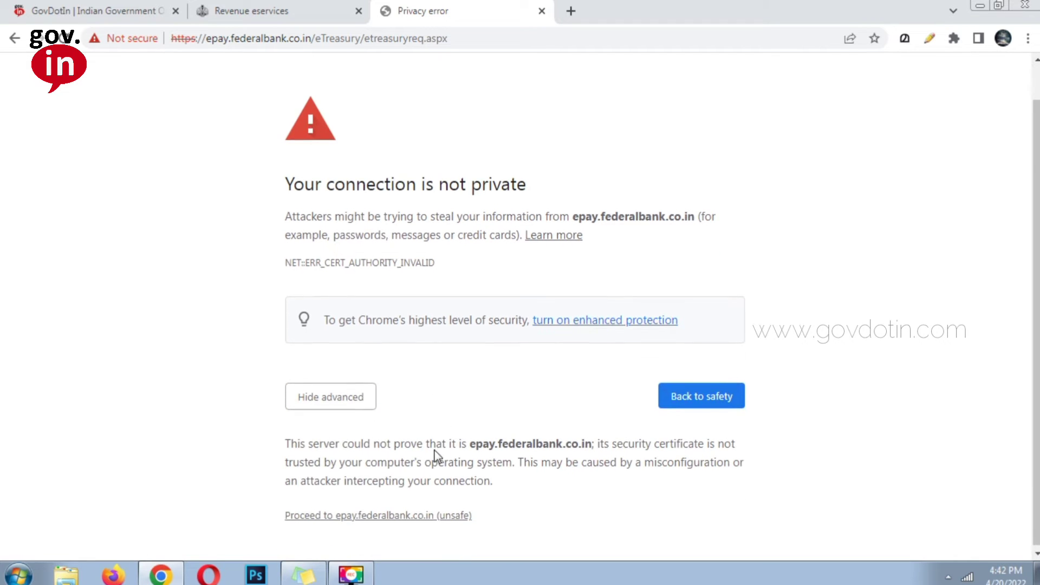
pyautogui.click(347, 516)
pyautogui.click(596, 158)
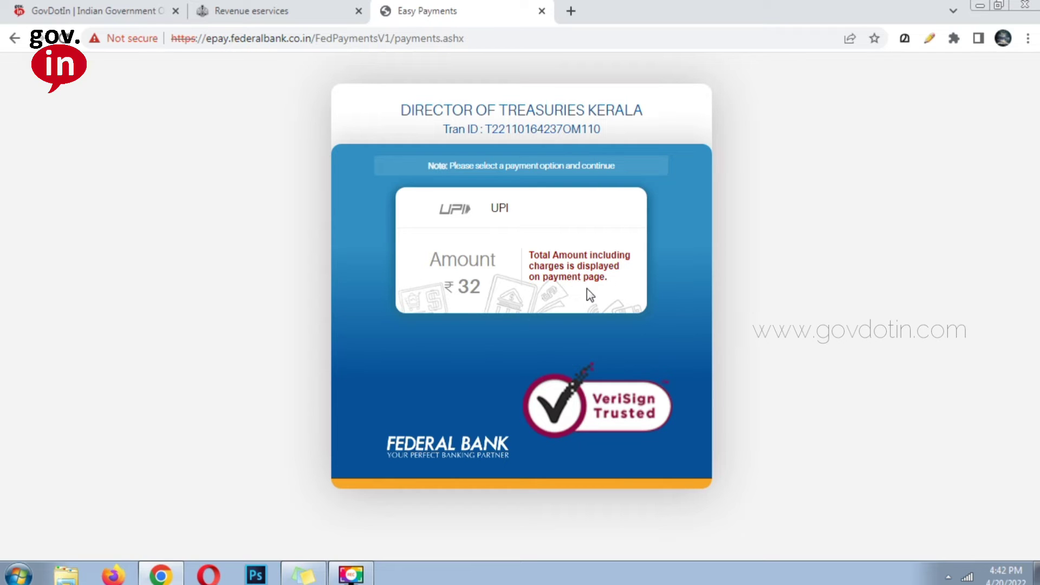
# Step: Pay the ₹32 via UPI by entering the payer's UPI ID and continuing
pyautogui.click(501, 210)
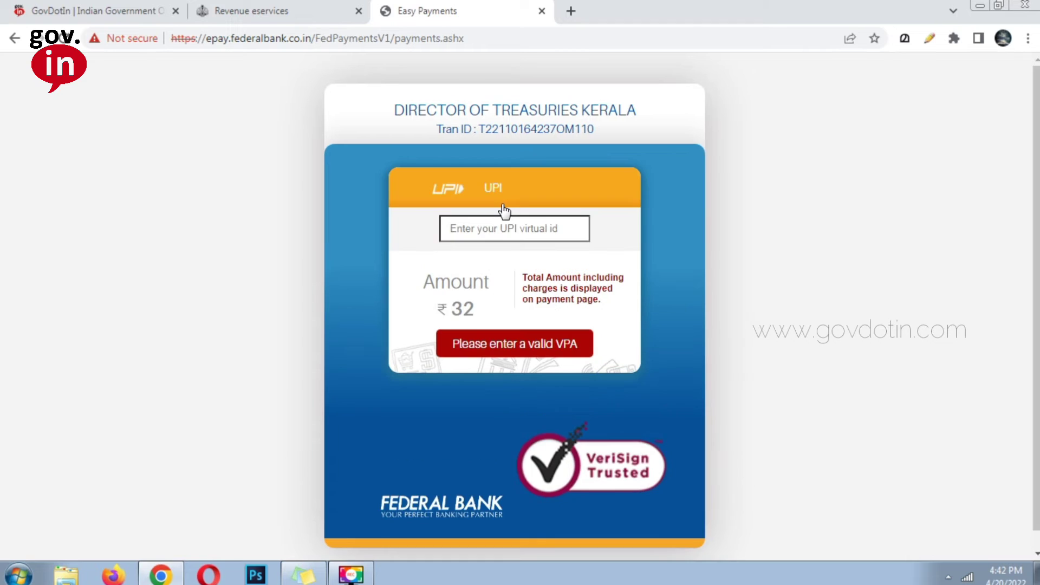
pyautogui.click(547, 228)
pyautogui.write('go')
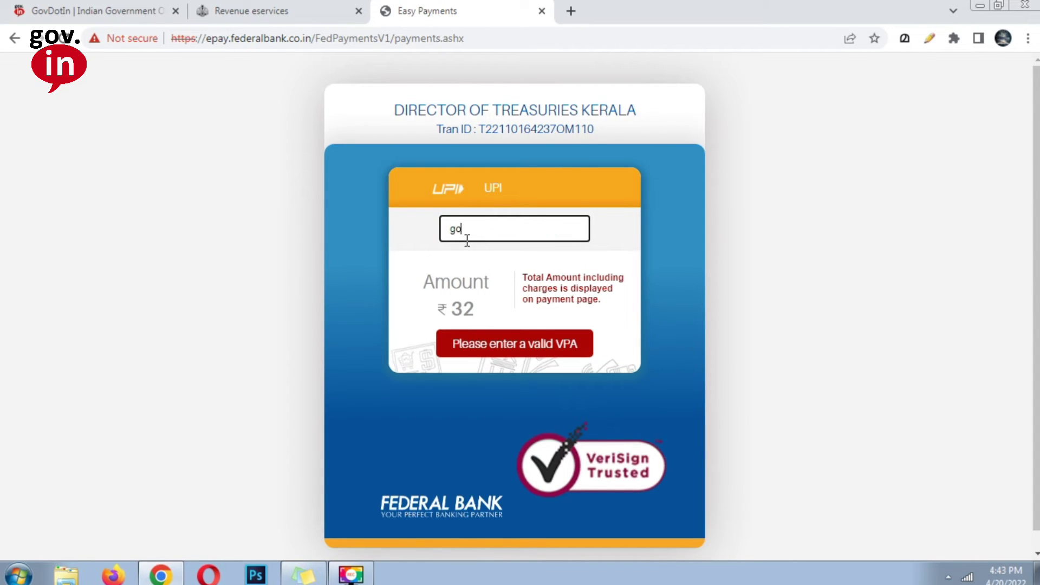
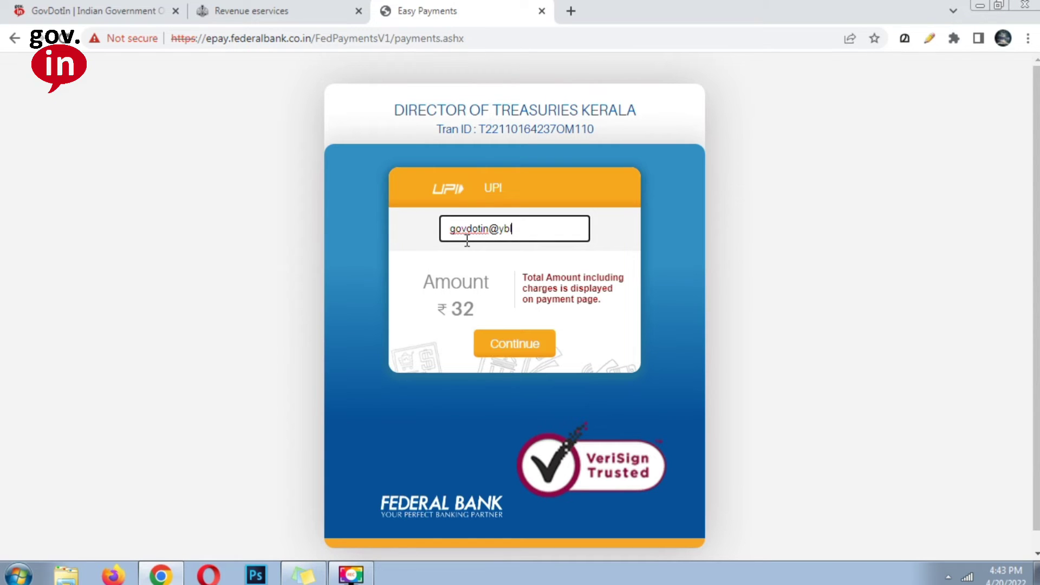
pyautogui.click(527, 351)
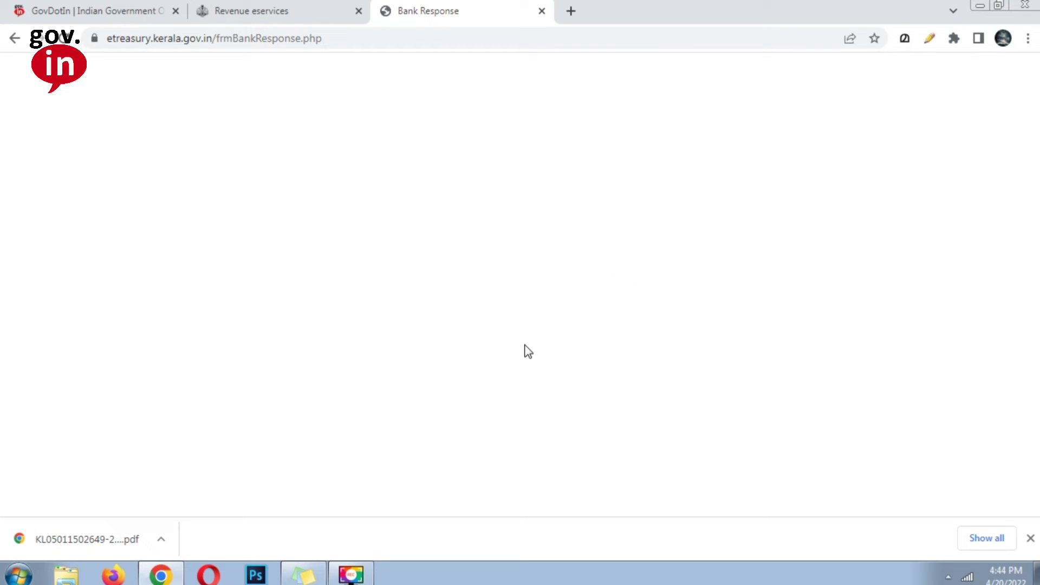
# Step: Open the downloaded receipt PDF, scroll through it, and zoom out to see the whole page
pyautogui.click(51, 549)
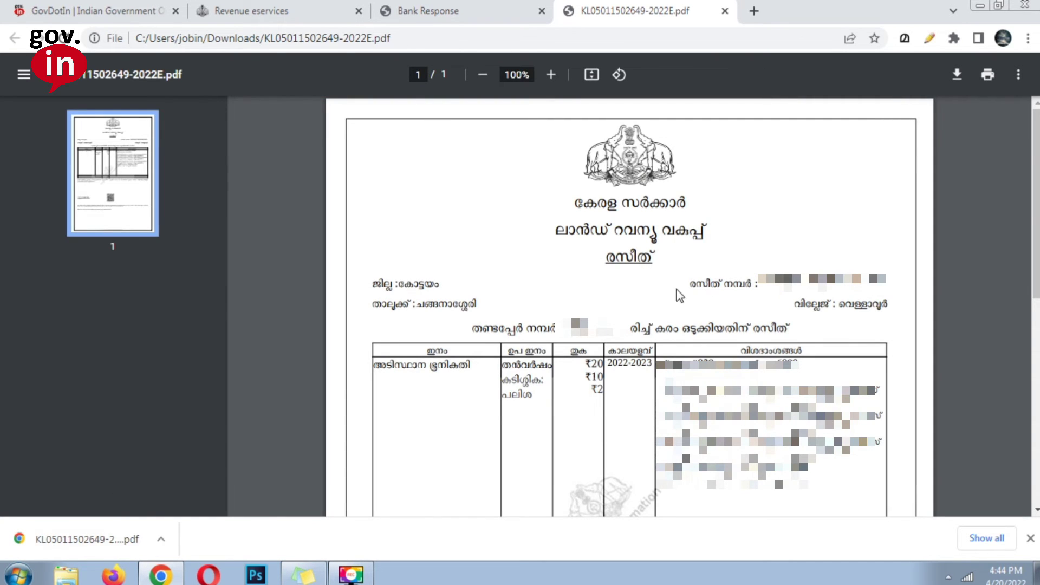
pyautogui.scroll(-2, 680, 295)
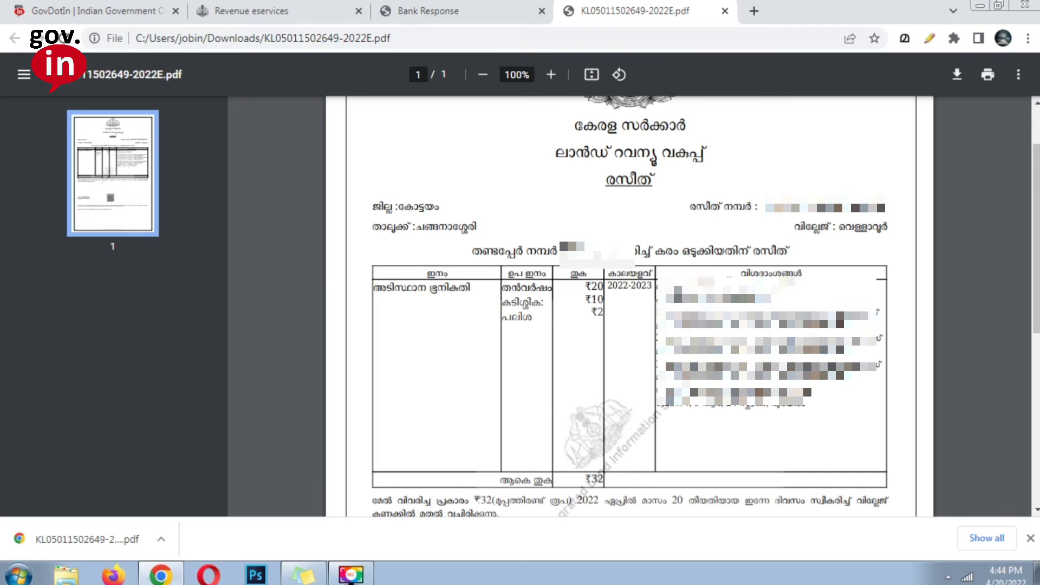
pyautogui.scroll(-2, 629, 304)
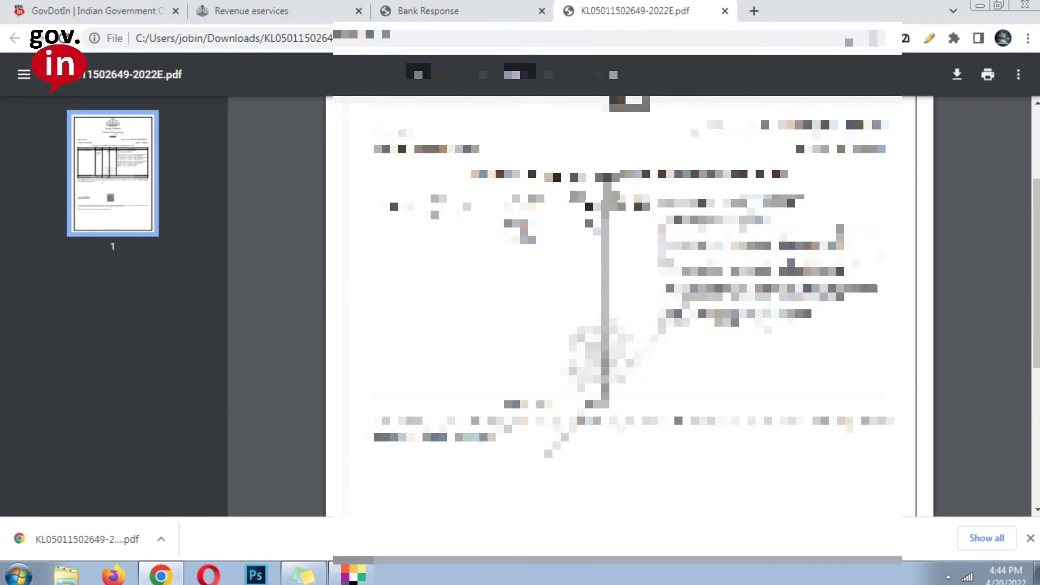
pyautogui.scroll(-2, 608, 373)
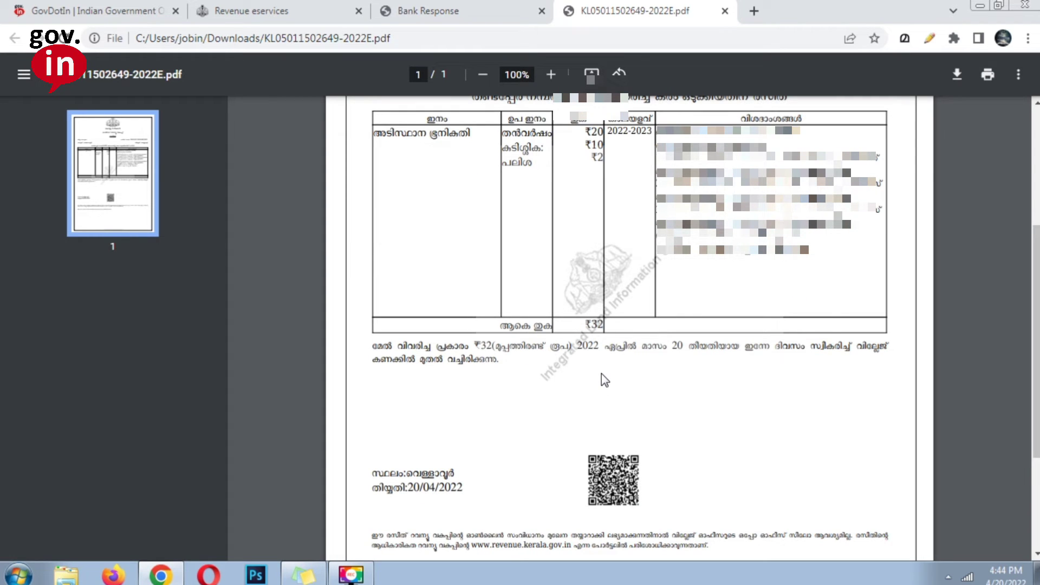
pyautogui.scroll(-5, 602, 373)
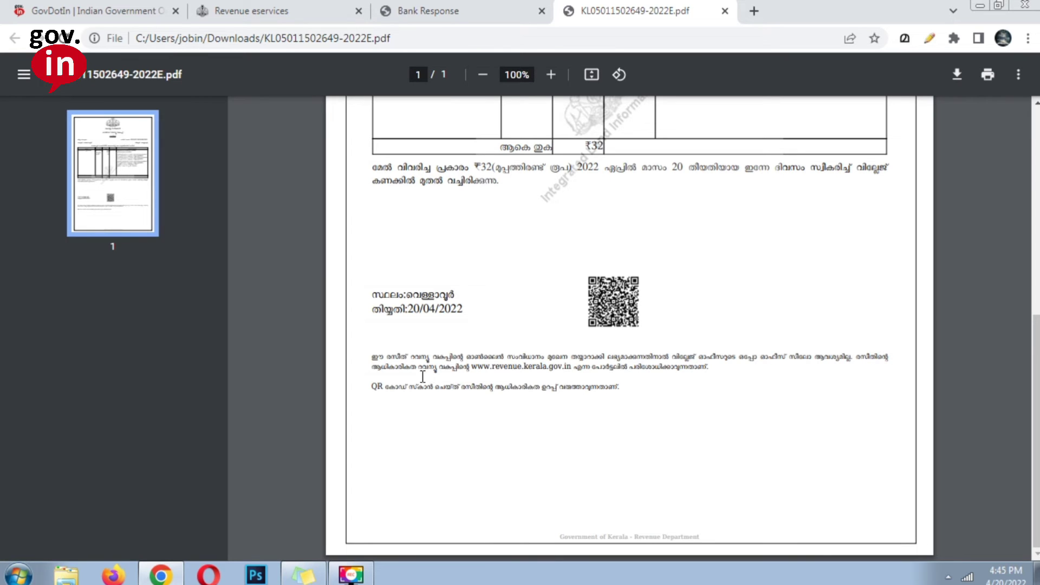
pyautogui.click(484, 76)
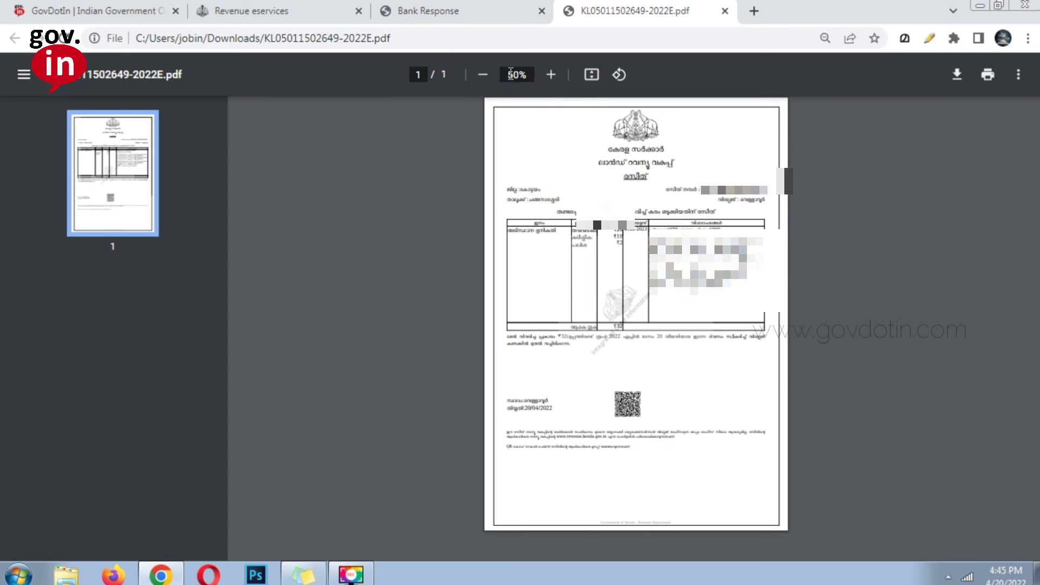
# Step: Zoom the receipt PDF in slightly, then return to the Revenue eServices mobile-number form
pyautogui.click(551, 75)
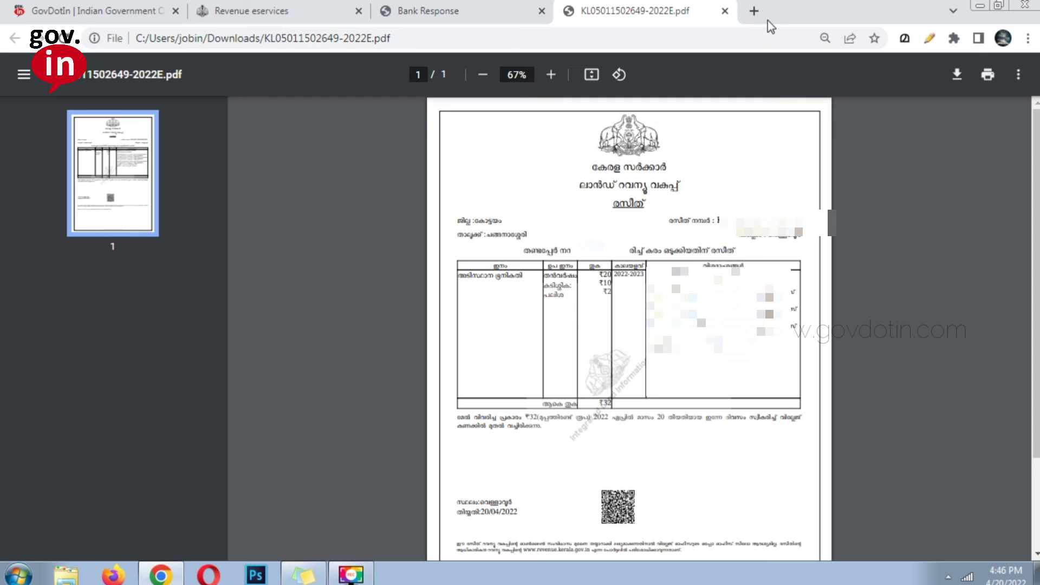
pyautogui.click(347, 576)
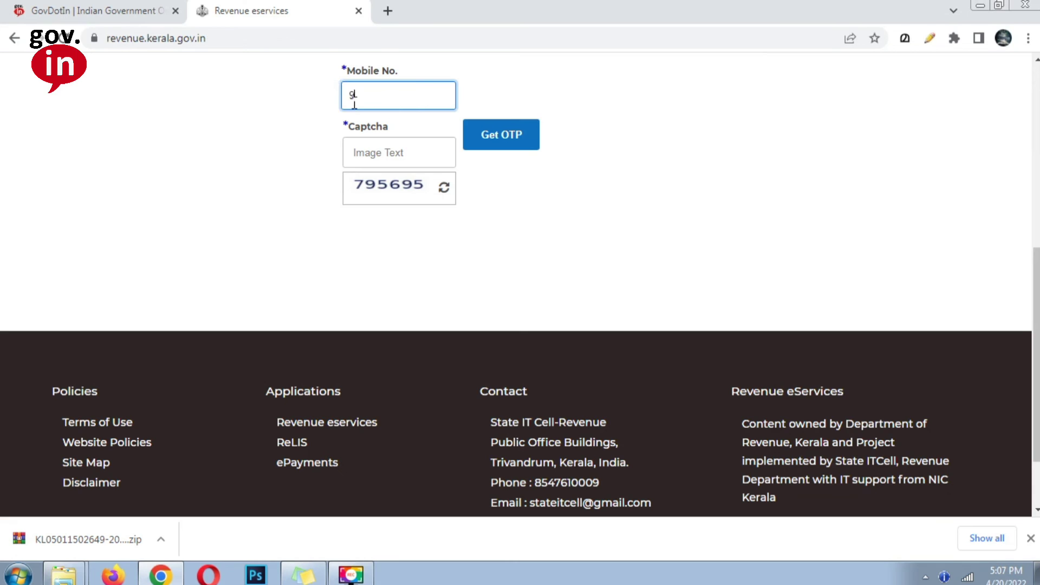
# Step: Enter the mobile number and displayed captcha, request an OTP, and sign in with the received code
pyautogui.click(408, 147)
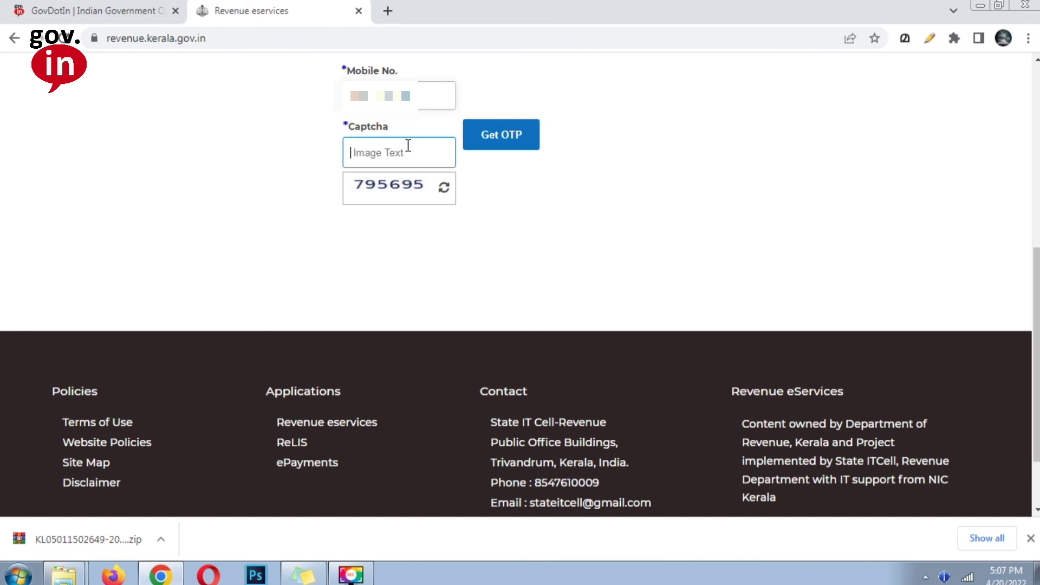
pyautogui.click(516, 141)
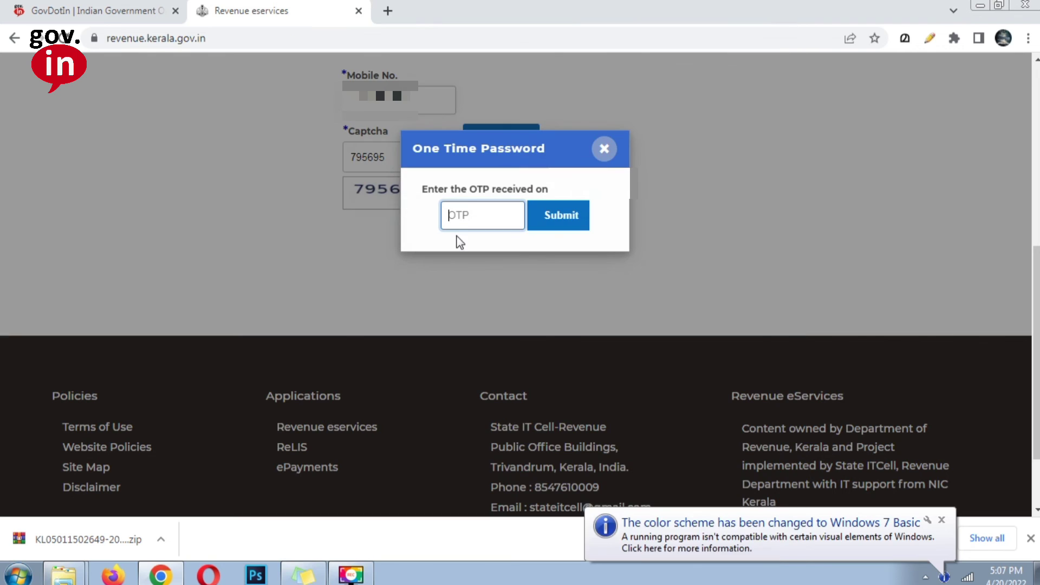
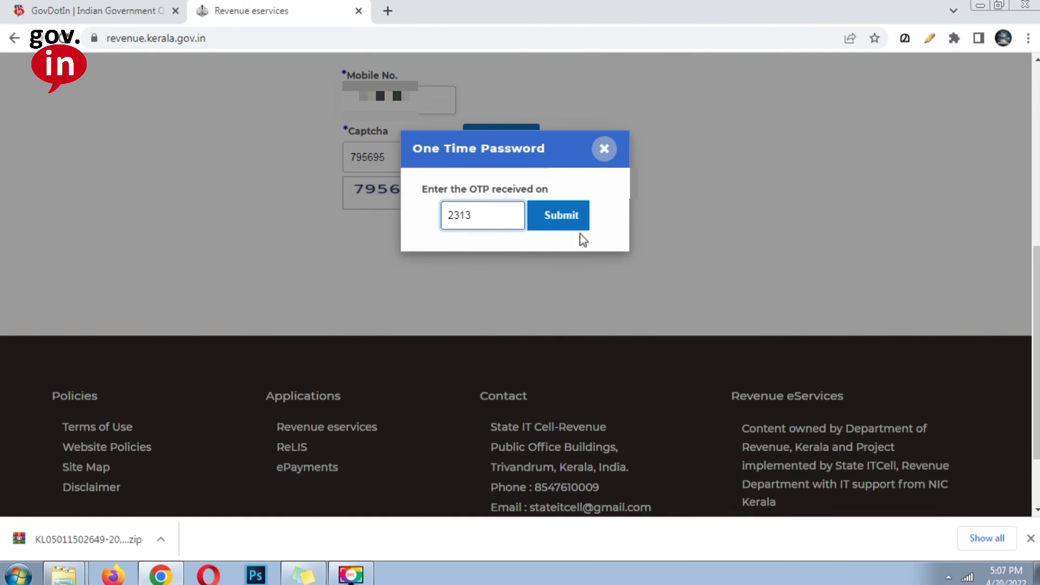
pyautogui.click(579, 225)
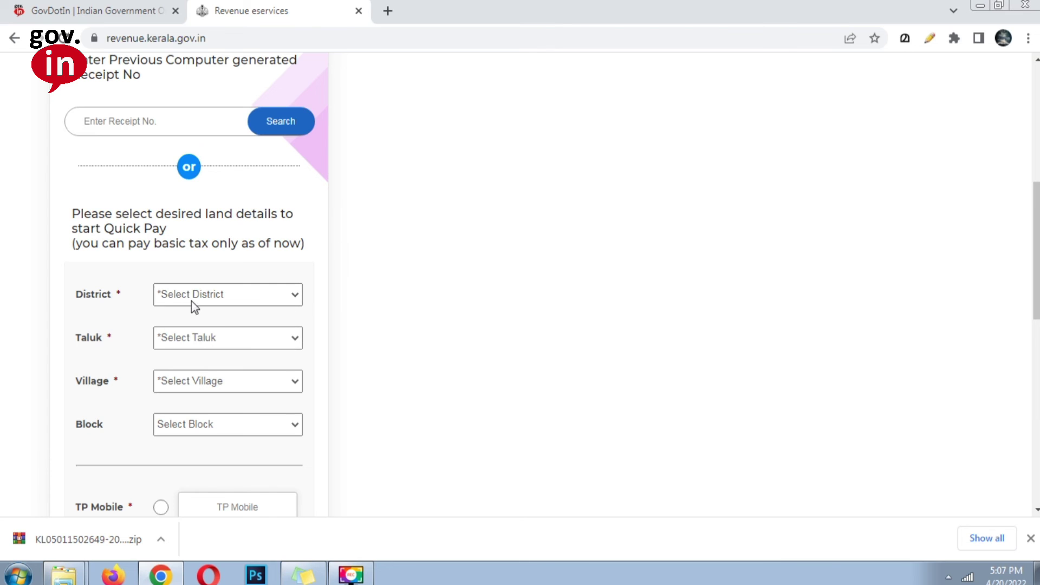
# Step: Choose district Kottayam, taluk ചങ്ങനാശ്ശേരി, village വെള്ളാവൂർ and block 029
pyautogui.click(191, 294)
pyautogui.click(184, 389)
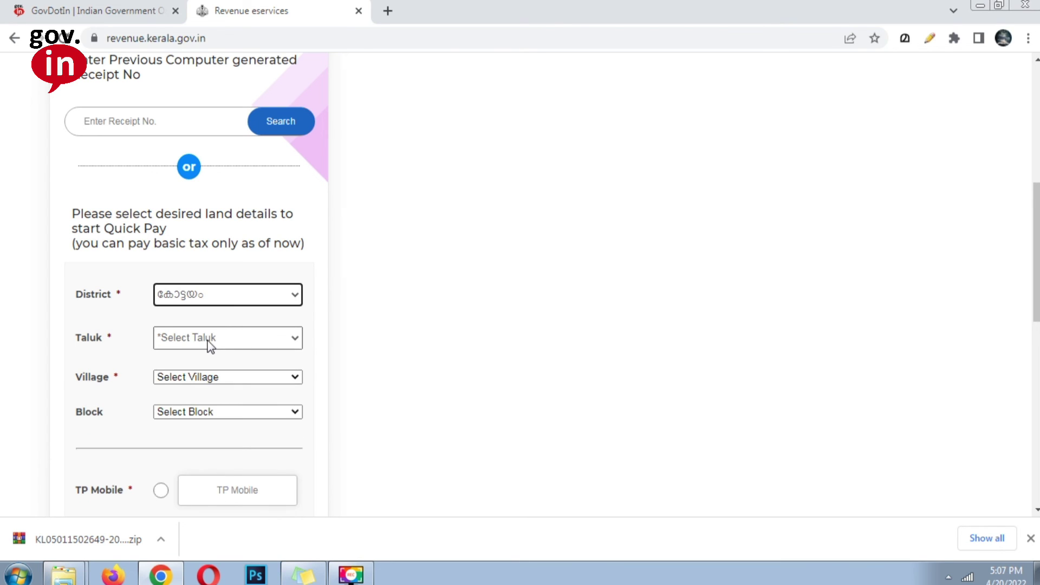
pyautogui.click(210, 341)
pyautogui.click(212, 369)
pyautogui.click(193, 383)
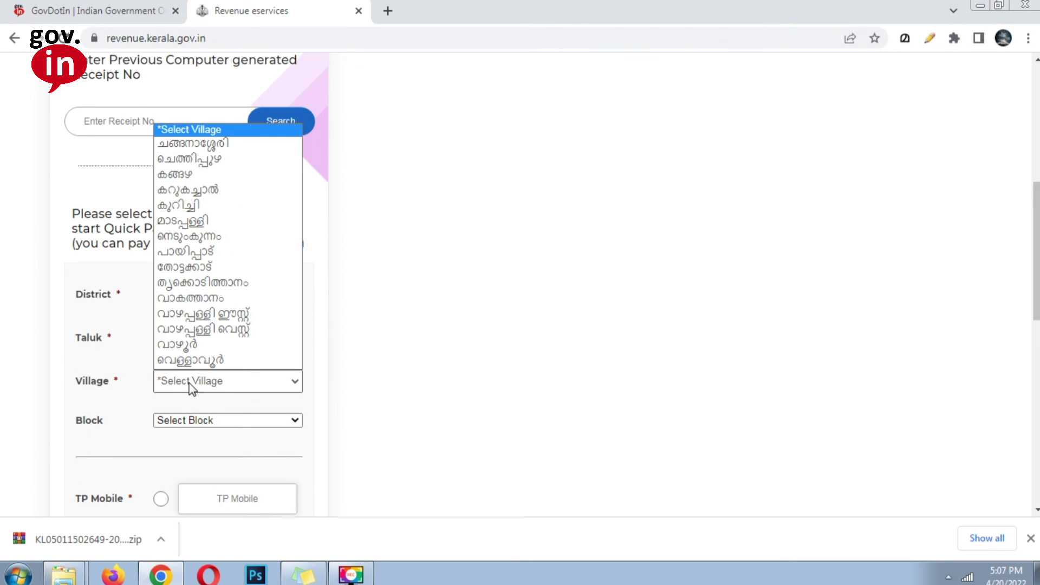
pyautogui.click(193, 361)
pyautogui.click(261, 426)
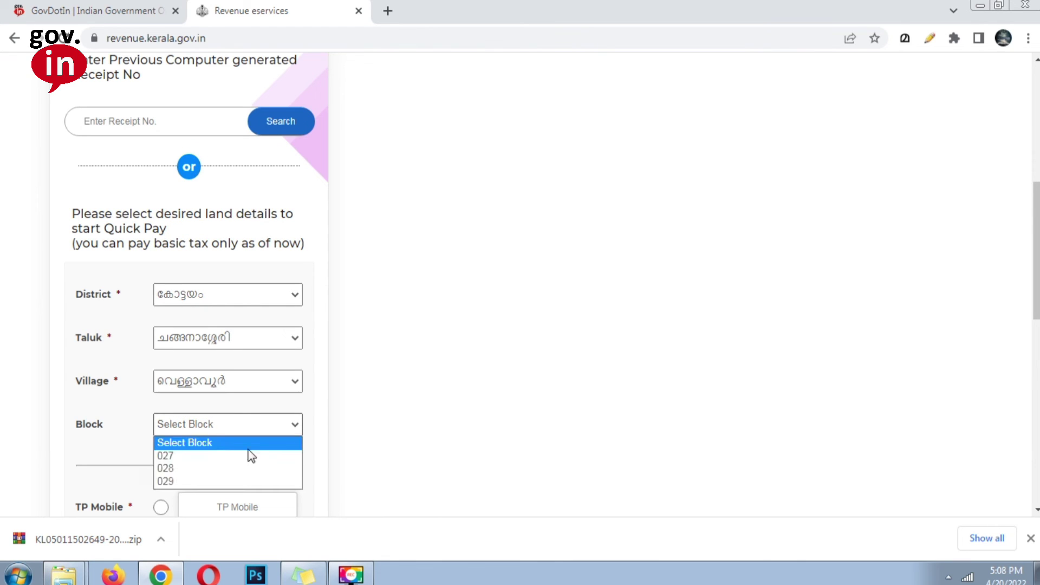
pyautogui.click(250, 480)
# Step: Enter the Thandapper number and fetch the land's tax details
pyautogui.scroll(-4, 453, 437)
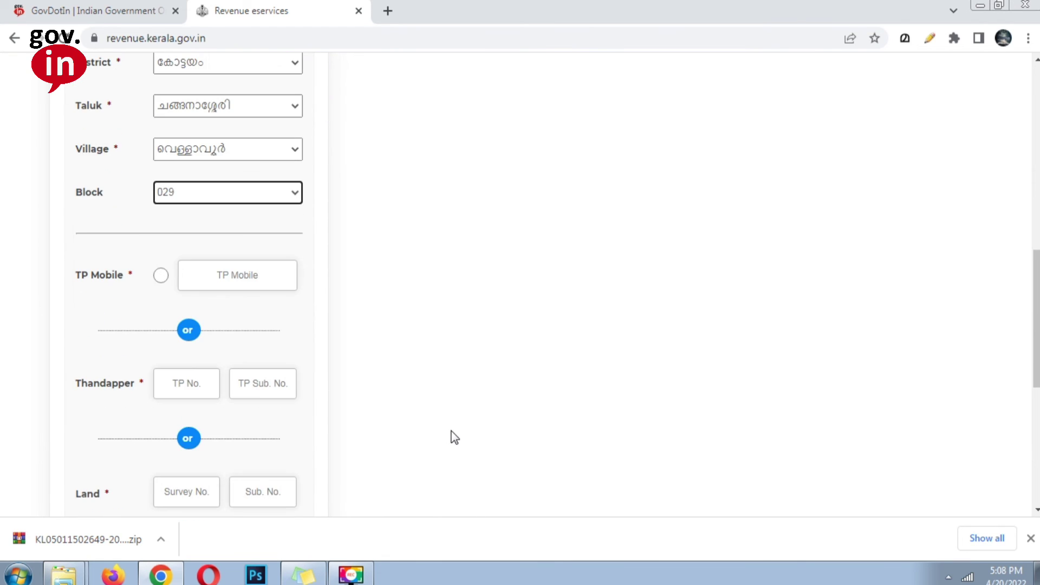
pyautogui.scroll(3, 454, 436)
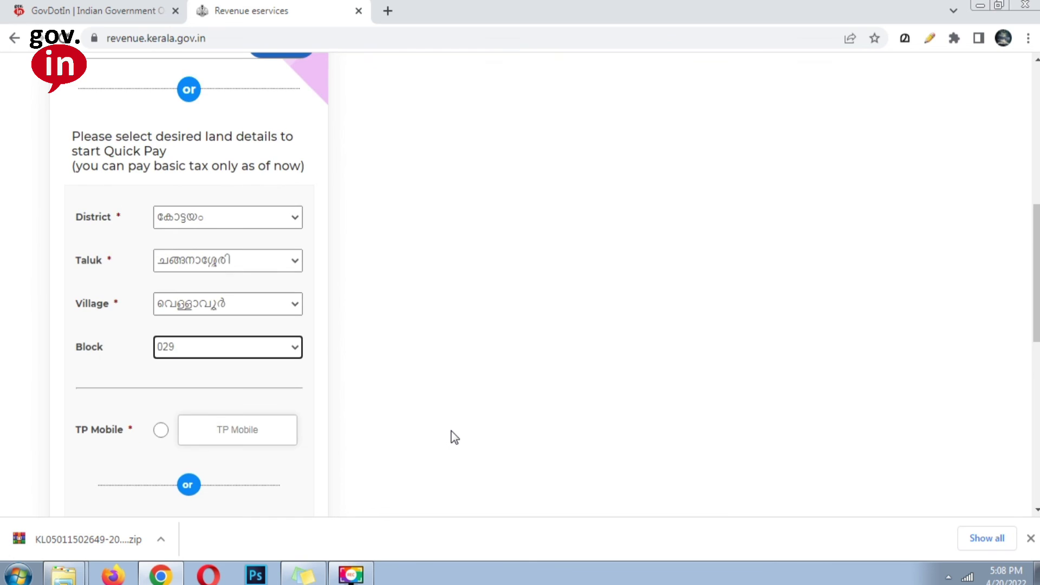
pyautogui.scroll(-3, 454, 437)
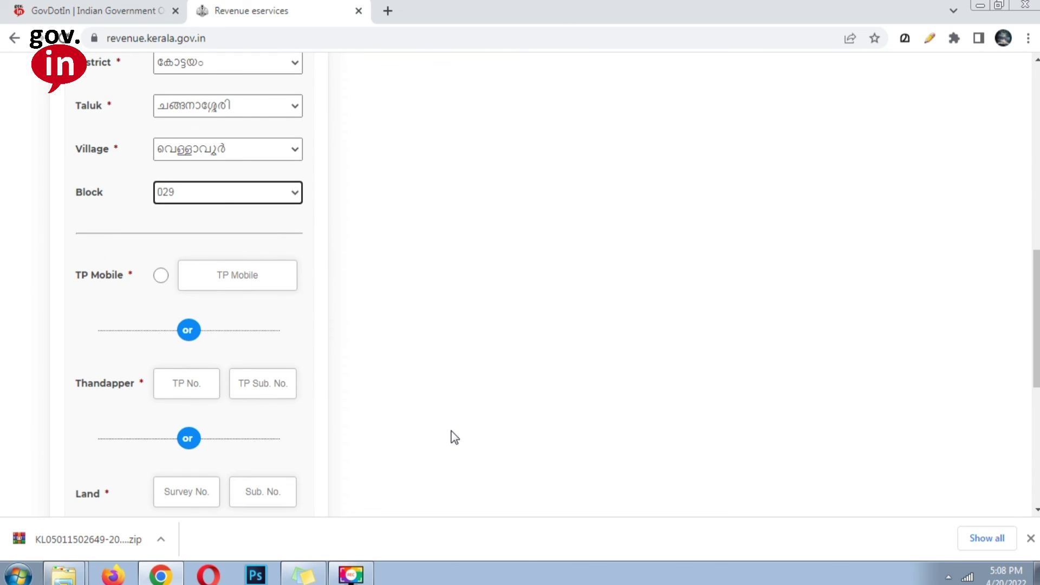
pyautogui.scroll(-2, 454, 437)
pyautogui.click(213, 304)
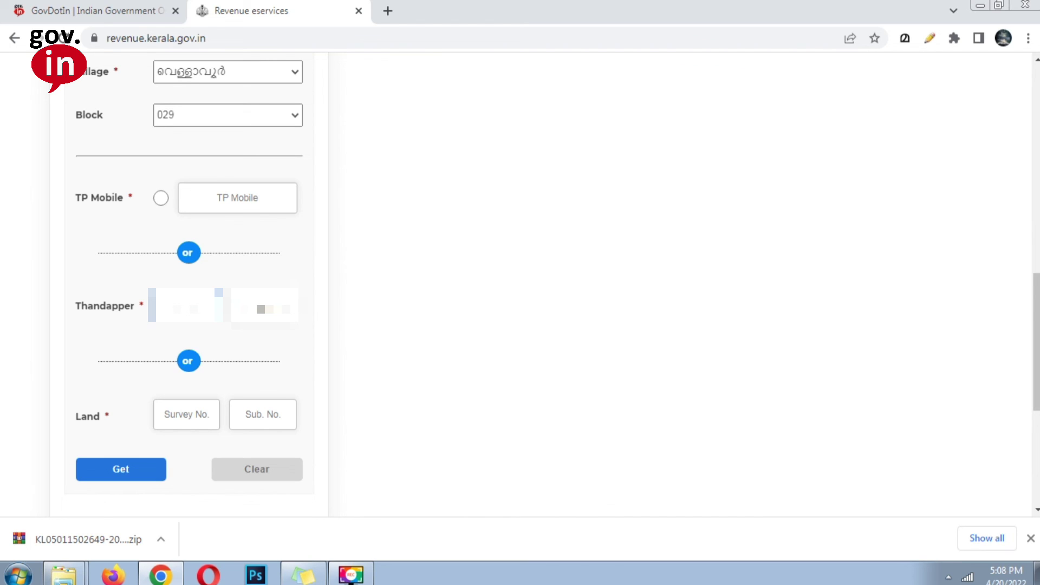
pyautogui.write('12')
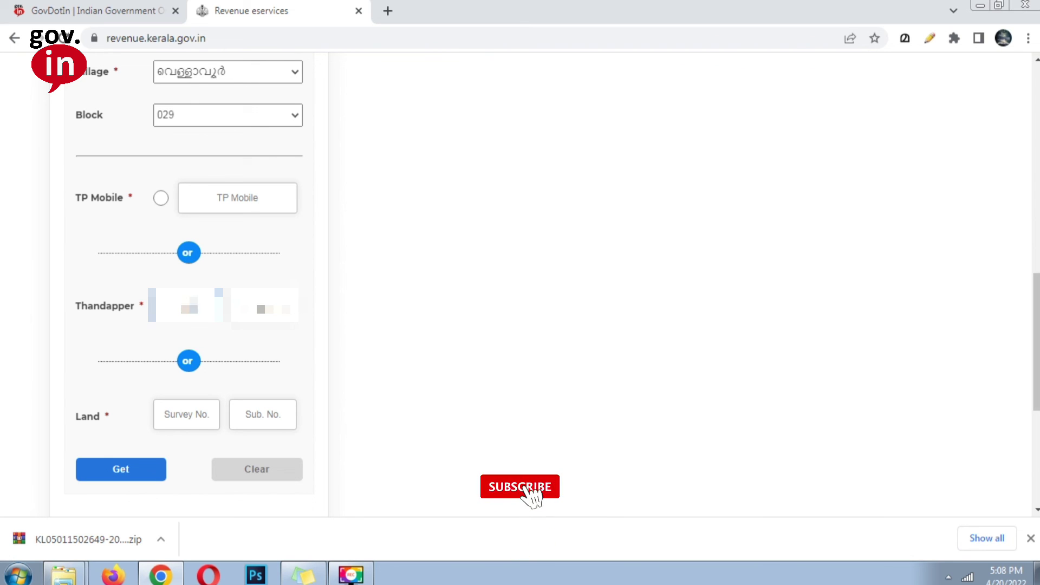
pyautogui.click(107, 481)
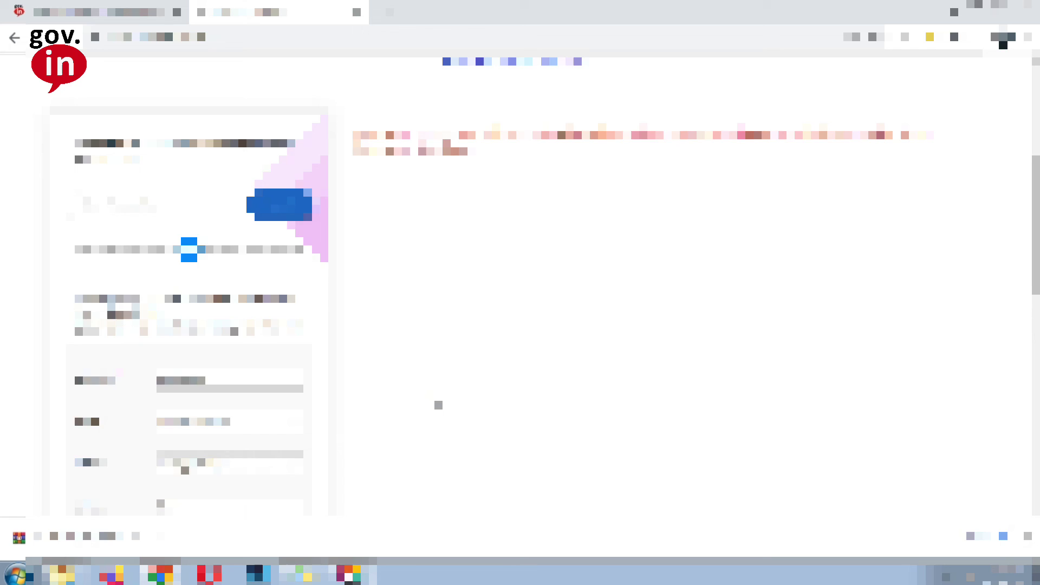
pyautogui.scroll(-5, 438, 405)
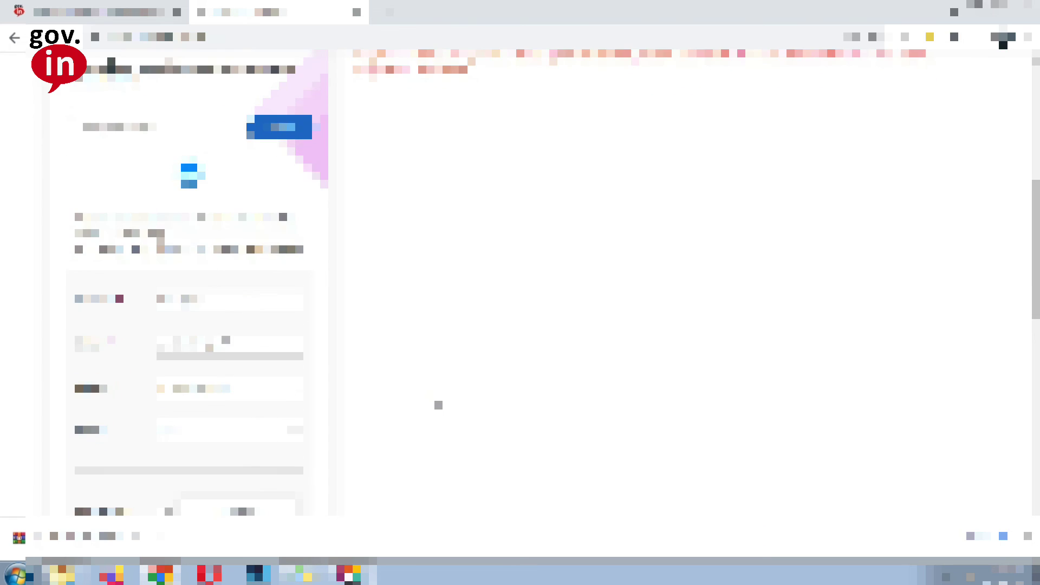
pyautogui.scroll(-2, 438, 406)
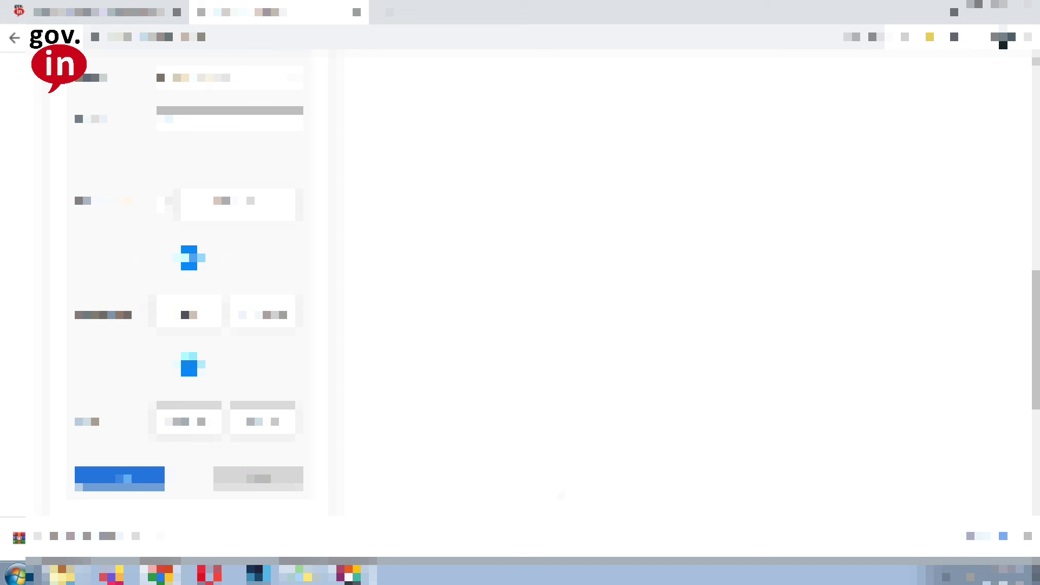
pyautogui.scroll(2, 779, 446)
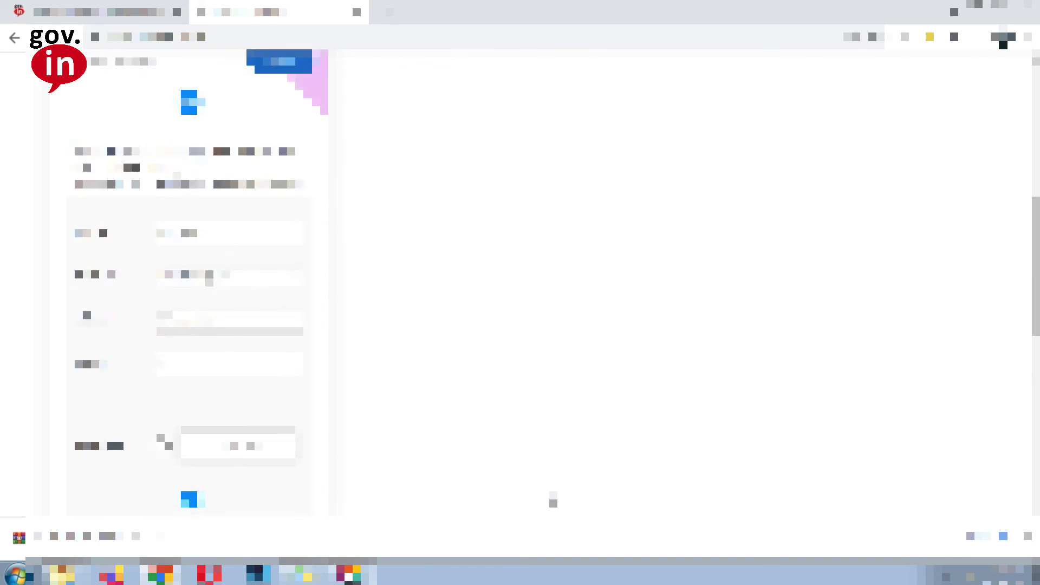
pyautogui.scroll(4, 551, 499)
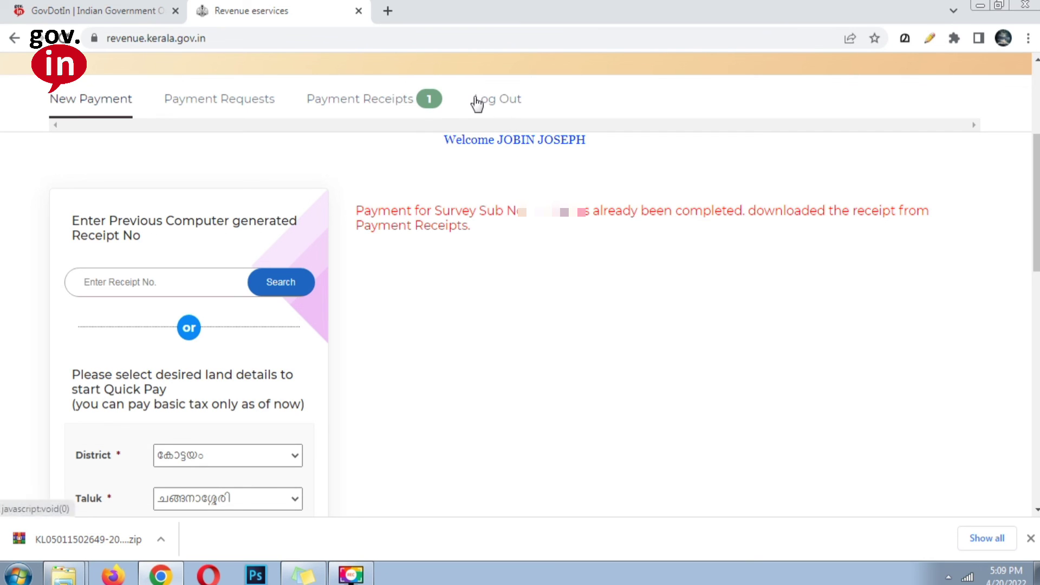
# Step: Download the receipt PDF from the Payment Receipts history, then close the Revenue eServices tab
pyautogui.click(361, 100)
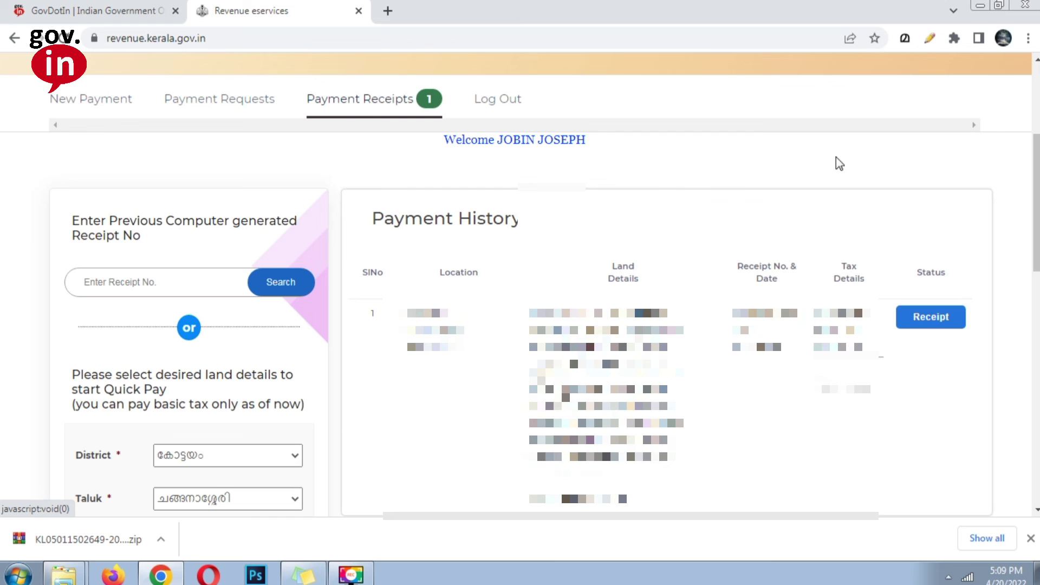
pyautogui.scroll(-2, 520, 282)
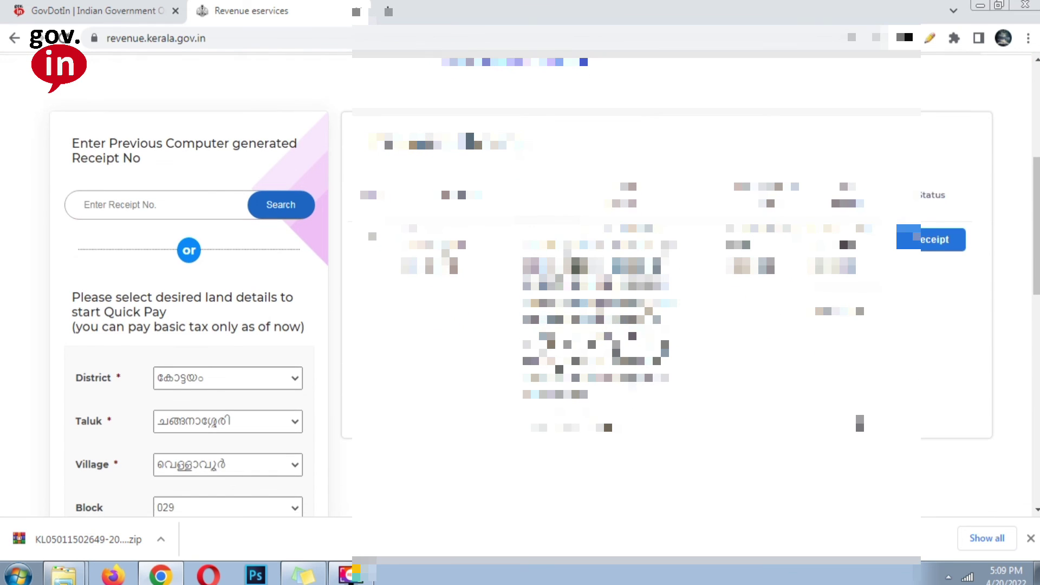
pyautogui.click(936, 243)
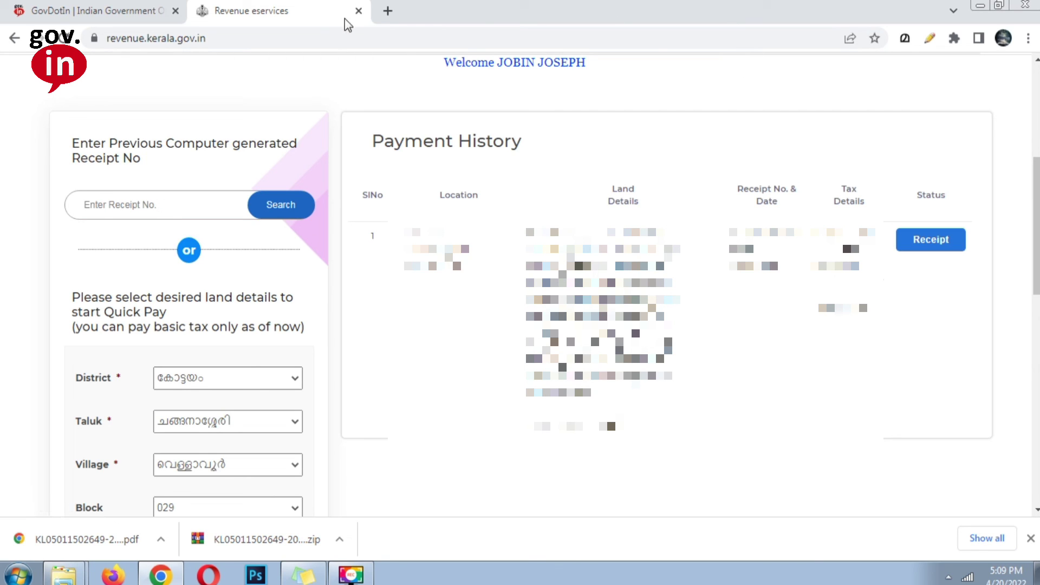
pyautogui.click(363, 14)
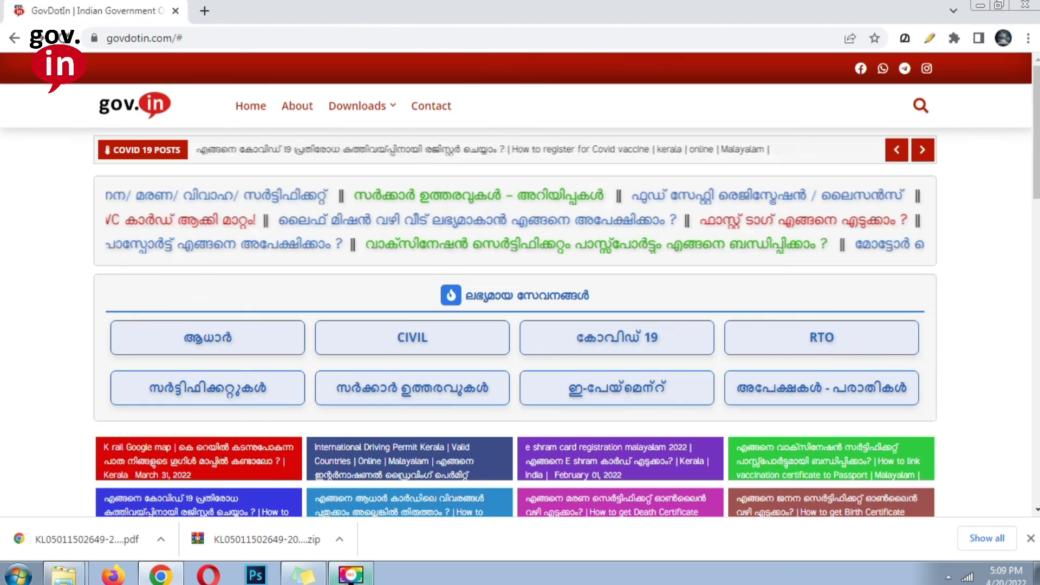